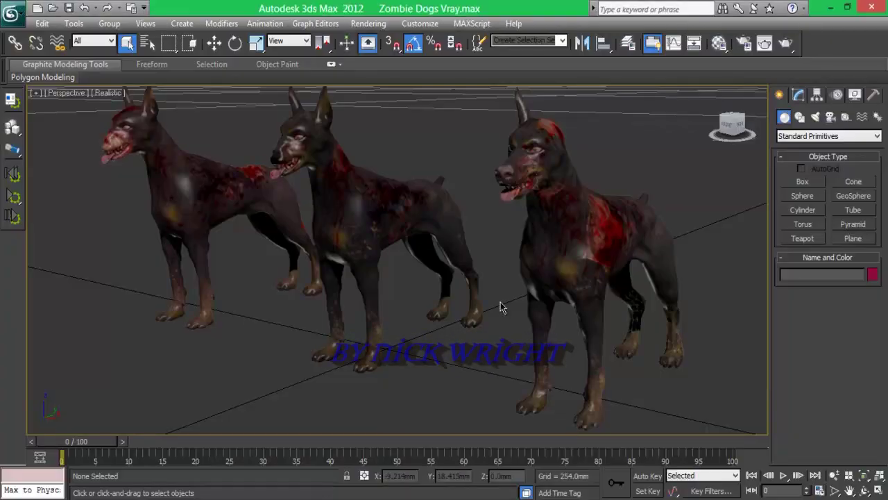
Step: Select Zombie_DogA, render the scene with V-Ray, and inspect the maximized, zoomed-in frame buffer
{"action": "left_click", "coordinate": [377, 197]}
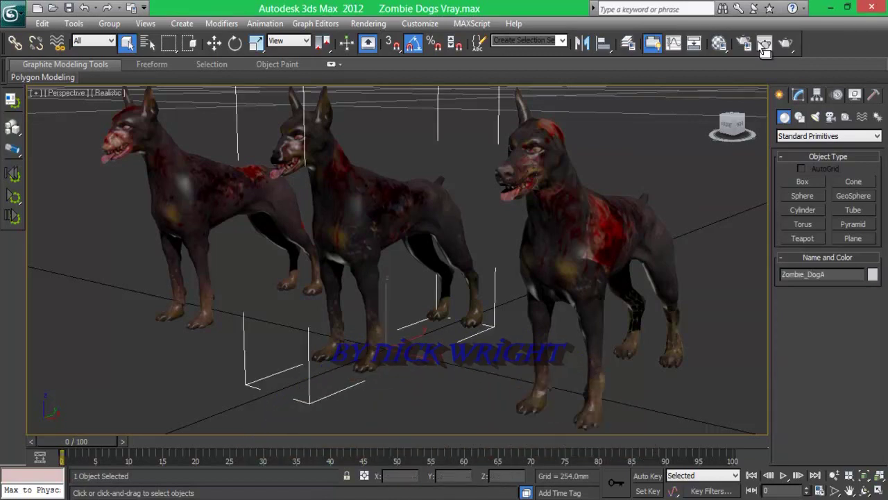
{"action": "left_click", "coordinate": [784, 45]}
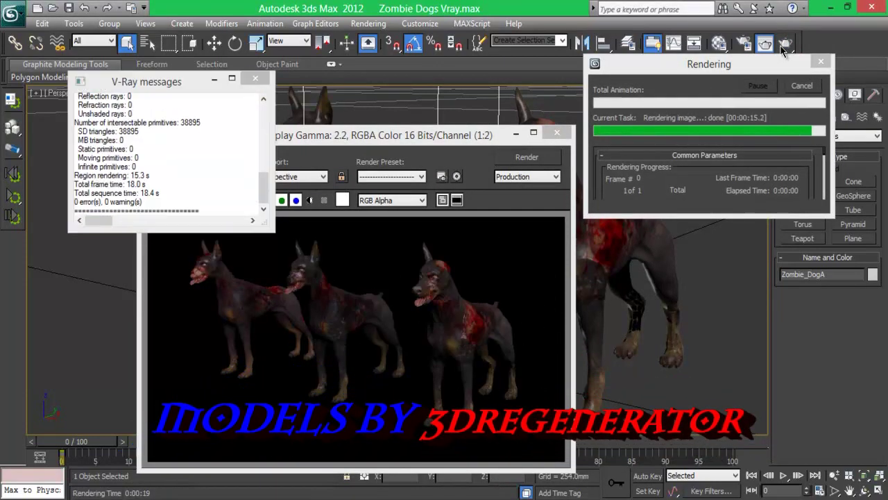
{"action": "left_click", "coordinate": [476, 136]}
{"action": "left_click", "coordinate": [533, 132]}
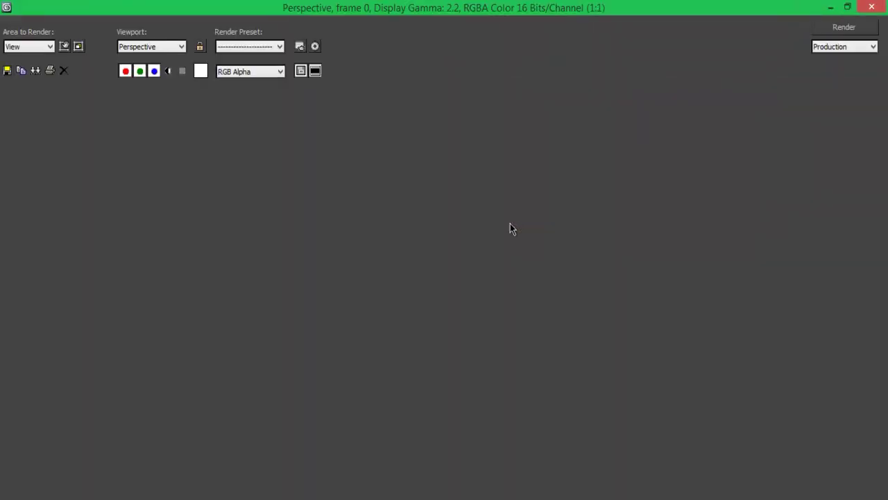
{"action": "scroll", "coordinate": [510, 229], "scroll_direction": "up", "scroll_amount": 2}
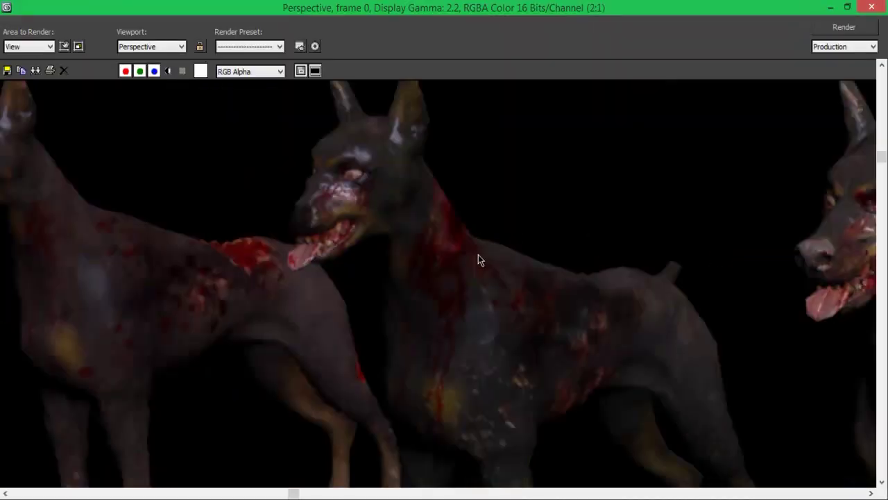
{"action": "middle_click_drag", "start_coordinate": [478, 255], "coordinate": [656, 336]}
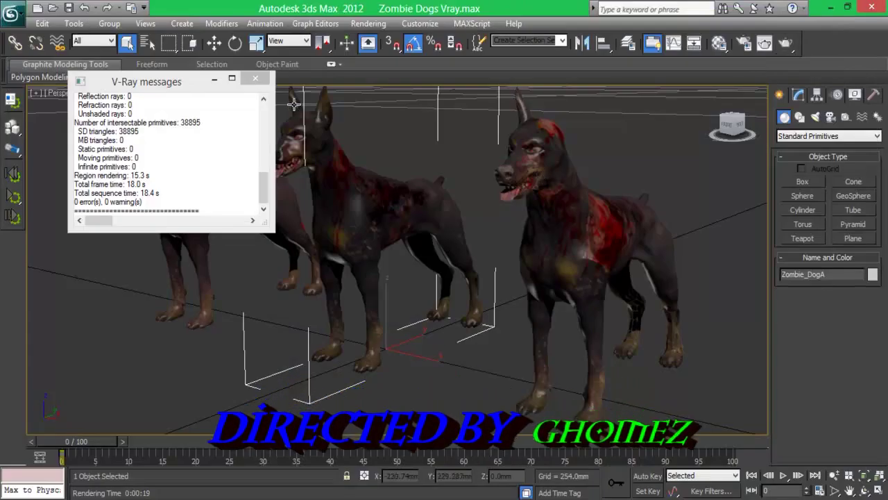
Step: In the Layer Manager, hide the Zombie DogB and Zombie DogC layers
{"action": "left_click", "coordinate": [628, 43]}
{"action": "left_click", "coordinate": [559, 224]}
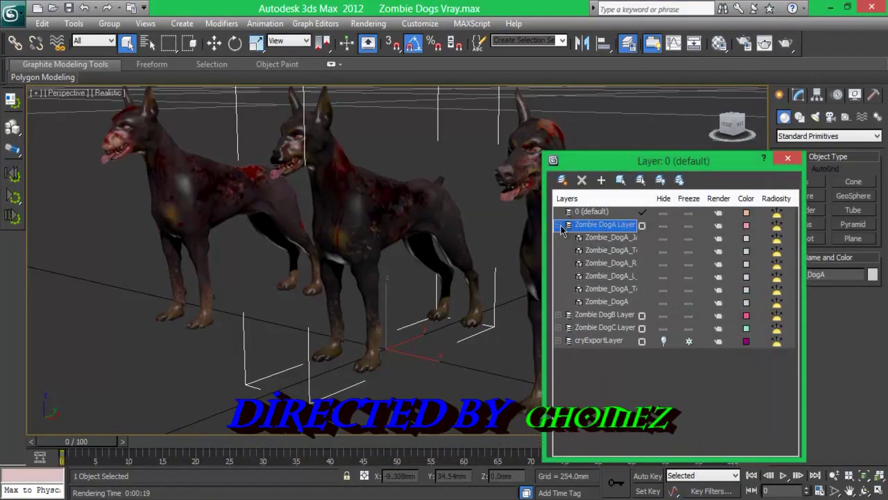
{"action": "left_click_drag", "start_coordinate": [637, 198], "coordinate": [676, 197]}
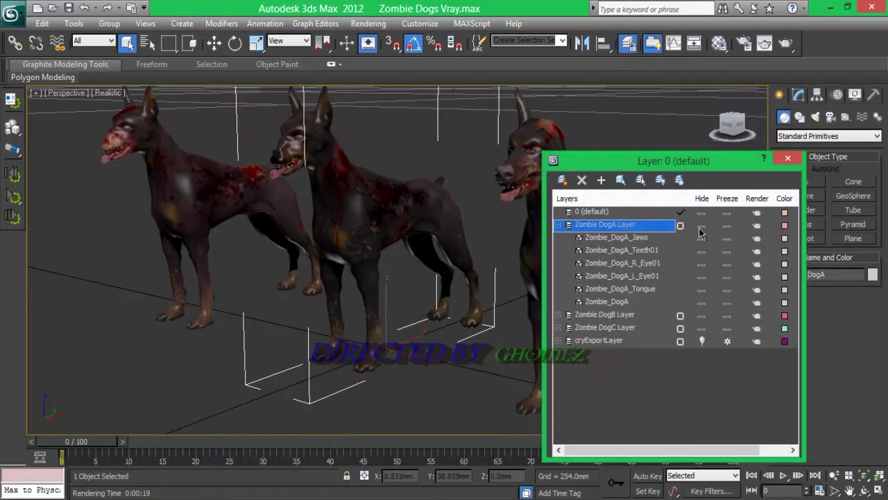
{"action": "left_click", "coordinate": [702, 315]}
{"action": "left_click", "coordinate": [701, 328]}
{"action": "left_click", "coordinate": [559, 224]}
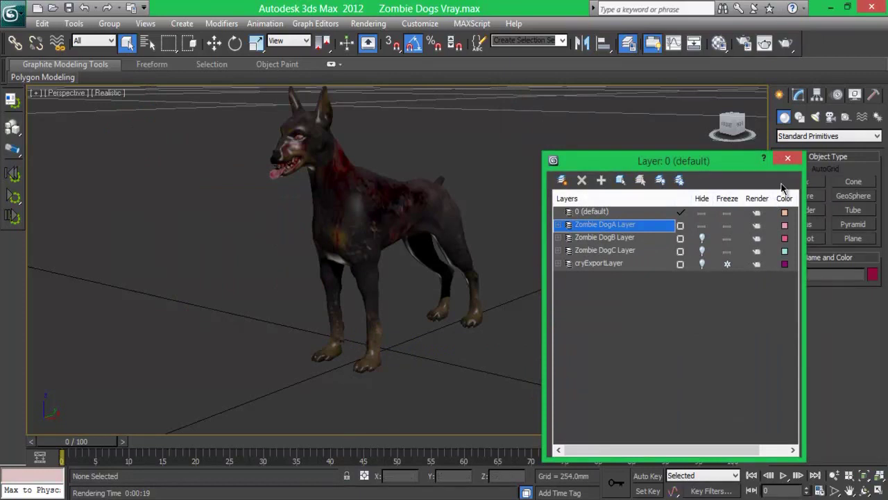
{"action": "left_click", "coordinate": [786, 160]}
Step: Select Zombie_DogA from its layer and hide its jaws, teeth, eyes and tongue
{"action": "left_click", "coordinate": [628, 43]}
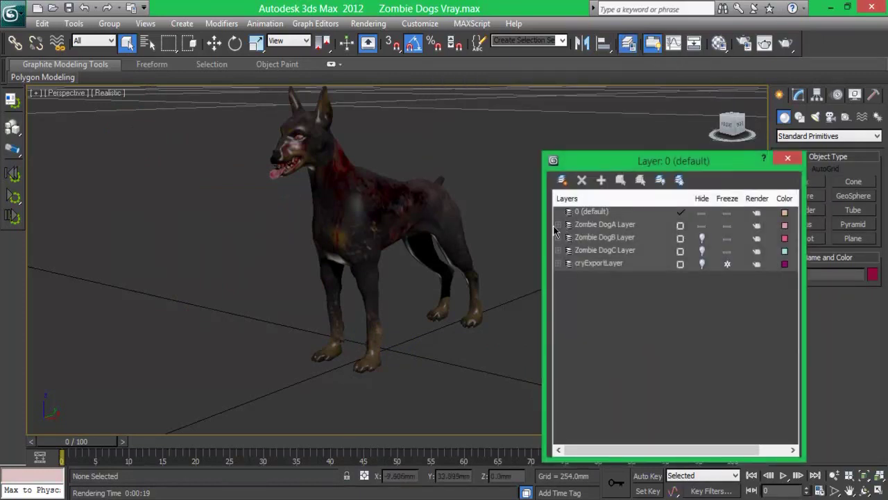
{"action": "left_click", "coordinate": [559, 224]}
{"action": "left_click", "coordinate": [617, 301]}
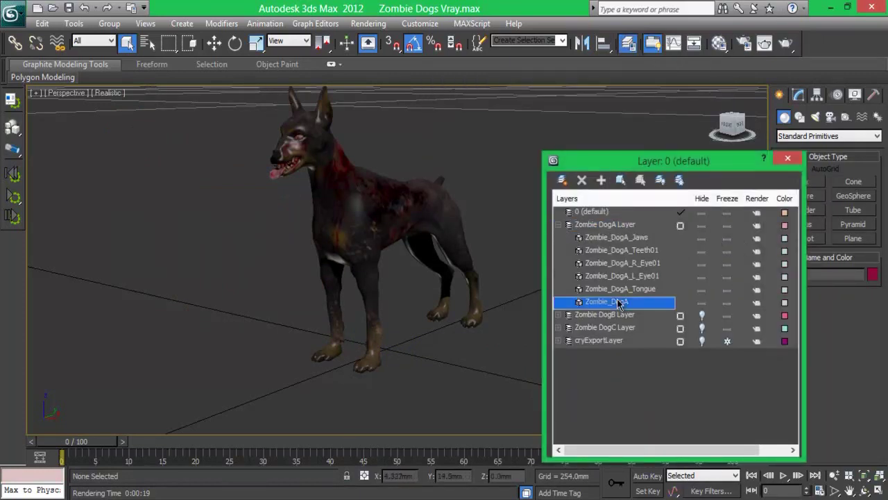
{"action": "right_click", "coordinate": [618, 303]}
{"action": "left_click", "coordinate": [715, 175]}
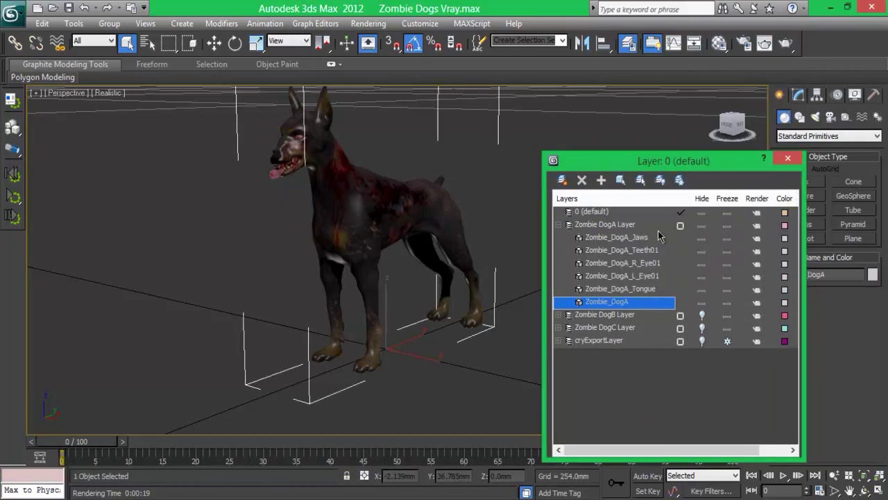
{"action": "key", "text": "w"}
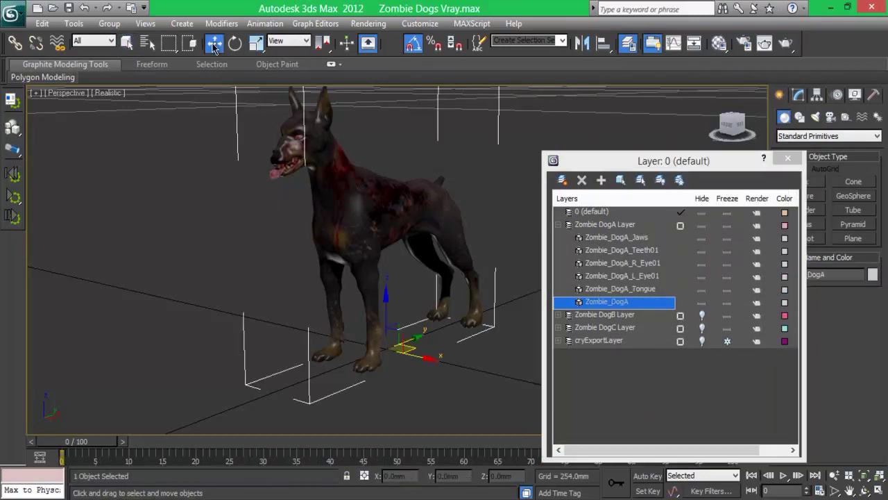
{"action": "left_click_drag", "start_coordinate": [701, 238], "coordinate": [702, 289]}
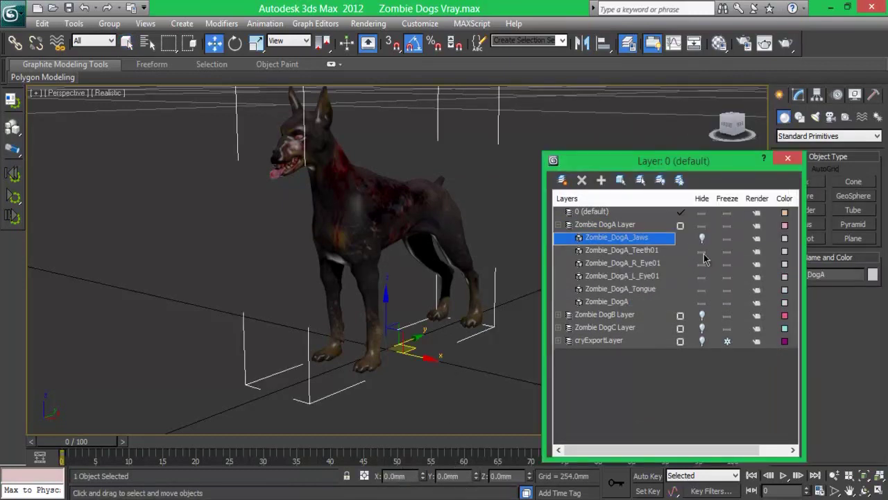
{"action": "left_click", "coordinate": [559, 225]}
{"action": "left_click", "coordinate": [787, 158]}
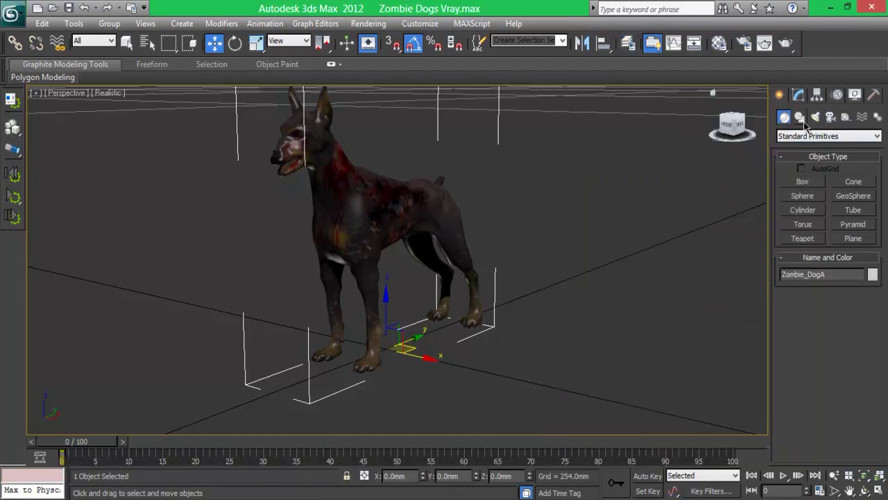
Step: Draw a rectangle spline near the dog's feet and scale it uniformly
{"action": "left_click", "coordinate": [799, 116]}
{"action": "left_click", "coordinate": [853, 192]}
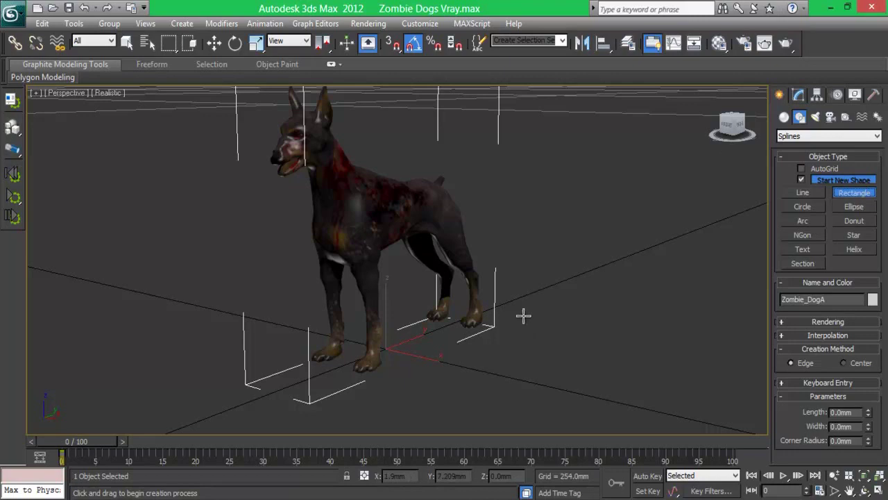
{"action": "left_click_drag", "start_coordinate": [512, 315], "coordinate": [525, 338]}
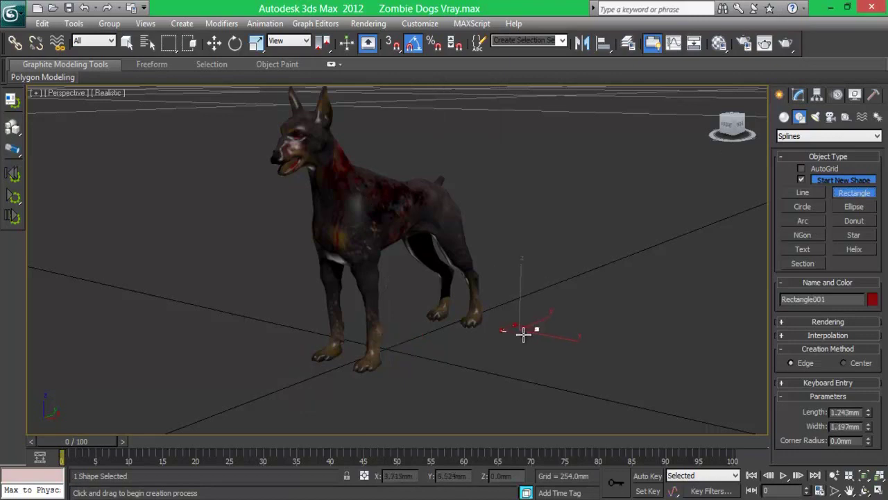
{"action": "key", "text": "ctrl+z"}
{"action": "left_click_drag", "start_coordinate": [515, 337], "coordinate": [539, 357]}
{"action": "key", "text": "w"}
{"action": "key", "text": "r"}
{"action": "key", "text": "r"}
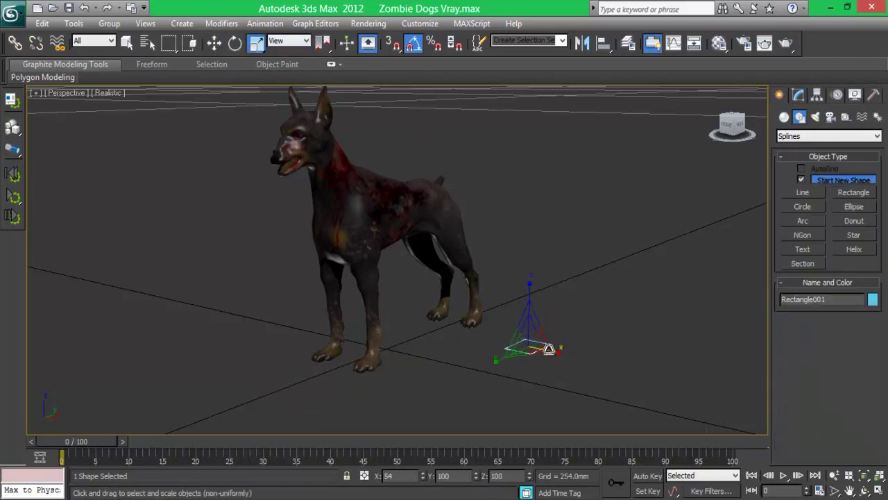
{"action": "left_click", "coordinate": [544, 348]}
Step: Make the rectangle render as a viewport mesh, reducing its thickness from 5 down to 0.15
{"action": "left_click", "coordinate": [798, 94]}
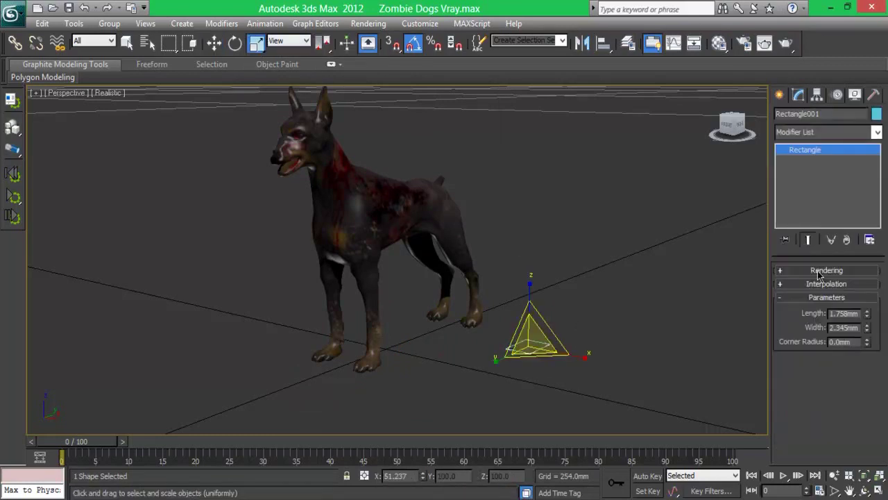
{"action": "left_click", "coordinate": [805, 268]}
{"action": "left_click", "coordinate": [783, 291]}
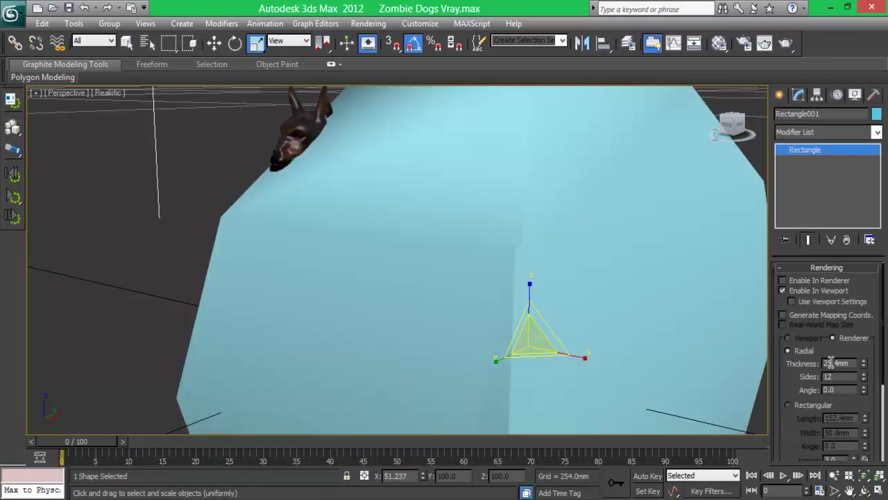
{"action": "type", "text": "5"}
{"action": "key", "text": "Return"}
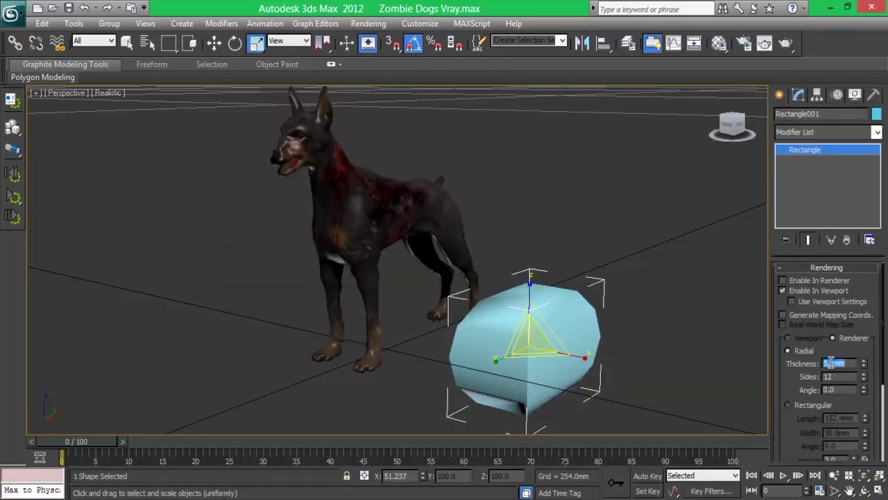
{"action": "type", "text": "1"}
{"action": "key", "text": "Return"}
{"action": "key", "text": "Return"}
{"action": "type", "text": "0.5"}
{"action": "key", "text": "Return"}
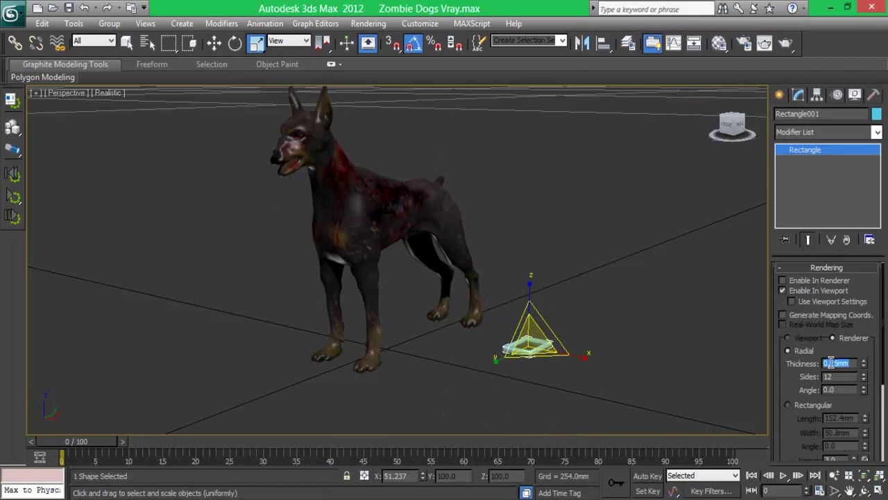
{"action": "type", "text": "0.15"}
{"action": "key", "text": "Return"}
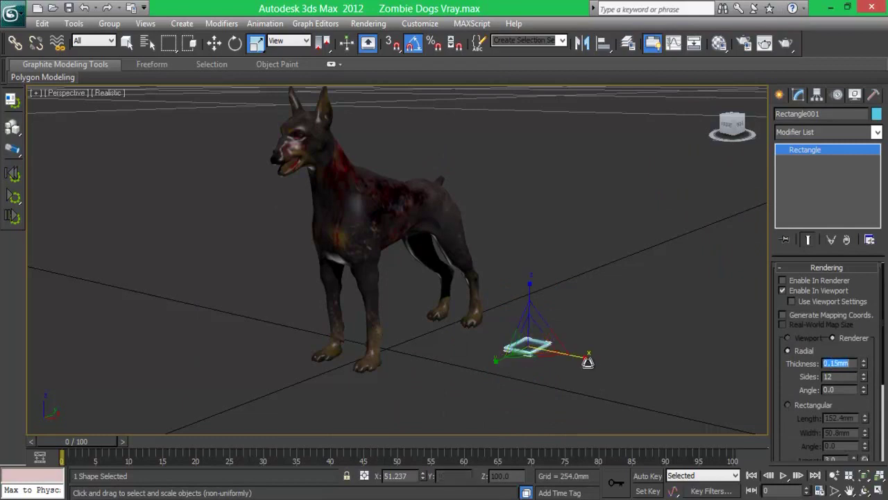
Step: Move the rectangle under the dog's paw and clone a copy beside it
{"action": "left_click", "coordinate": [214, 46]}
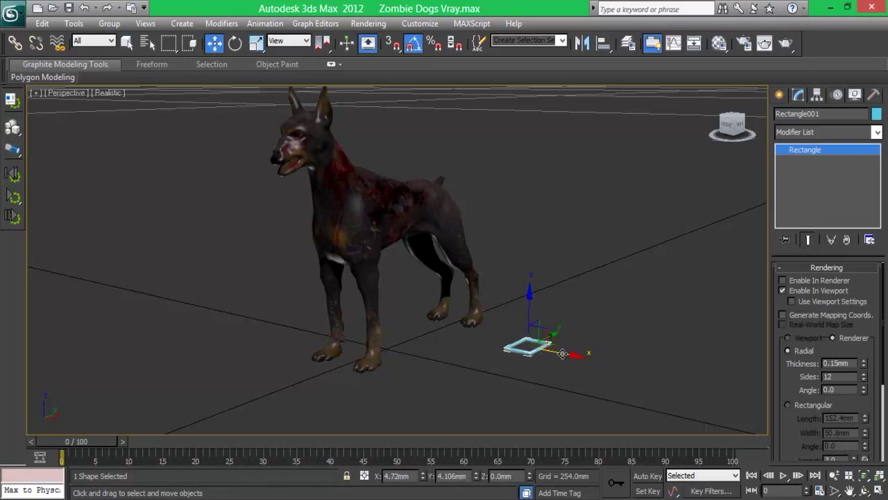
{"action": "left_click_drag", "start_coordinate": [562, 354], "coordinate": [493, 341]}
{"action": "left_click", "coordinate": [466, 335]}
{"action": "left_click", "coordinate": [466, 336]}
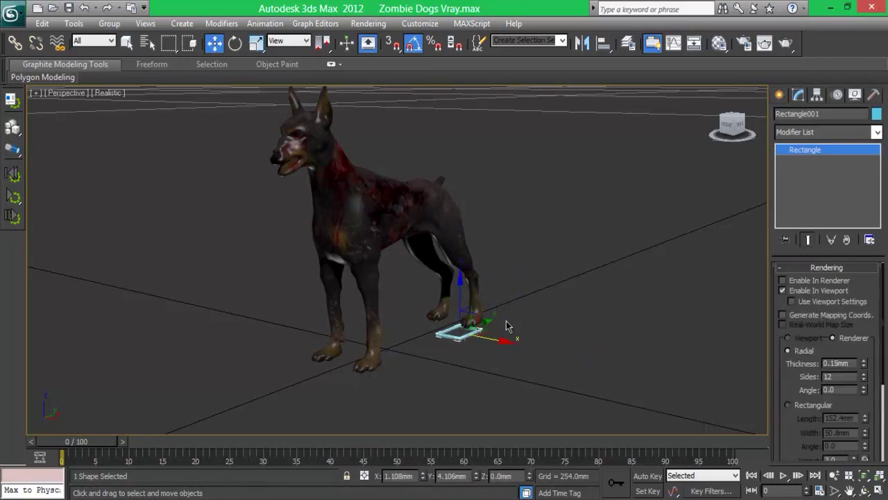
{"action": "mouse_move", "coordinate": [490, 320]}
{"action": "left_mouse_down"}
{"action": "mouse_move", "coordinate": [501, 313]}
{"action": "mouse_move", "coordinate": [460, 318]}
{"action": "left_mouse_up"}
{"action": "left_click", "coordinate": [460, 317]}
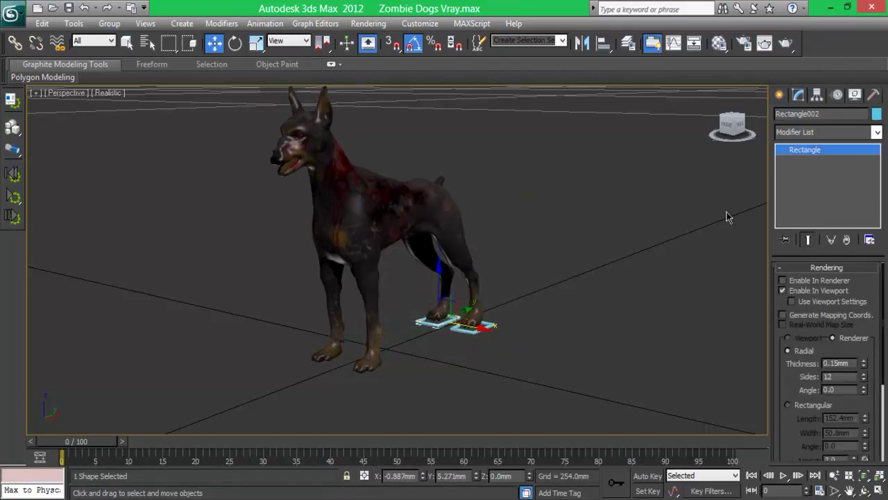
Step: Colour the copied rectangle green and Rectangle001 dark blue
{"action": "left_click", "coordinate": [877, 115]}
{"action": "left_click", "coordinate": [508, 330]}
{"action": "left_click", "coordinate": [471, 328]}
{"action": "left_click", "coordinate": [877, 114]}
{"action": "left_click", "coordinate": [499, 251]}
{"action": "left_click", "coordinate": [511, 329]}
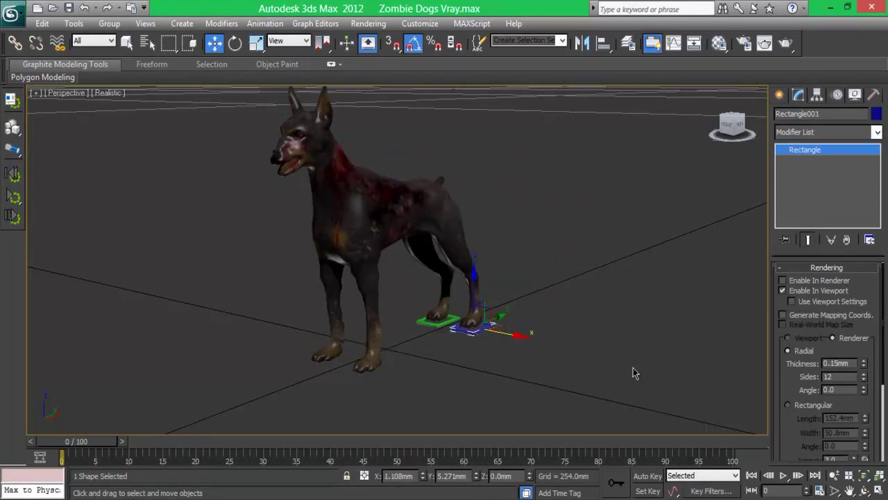
Step: Clone both foot rectangles under the dog's other paws and view from the Right side
{"action": "left_click", "coordinate": [437, 323], "text": "ctrl"}
{"action": "left_click_drag", "start_coordinate": [483, 314], "coordinate": [381, 356], "text": "shift"}
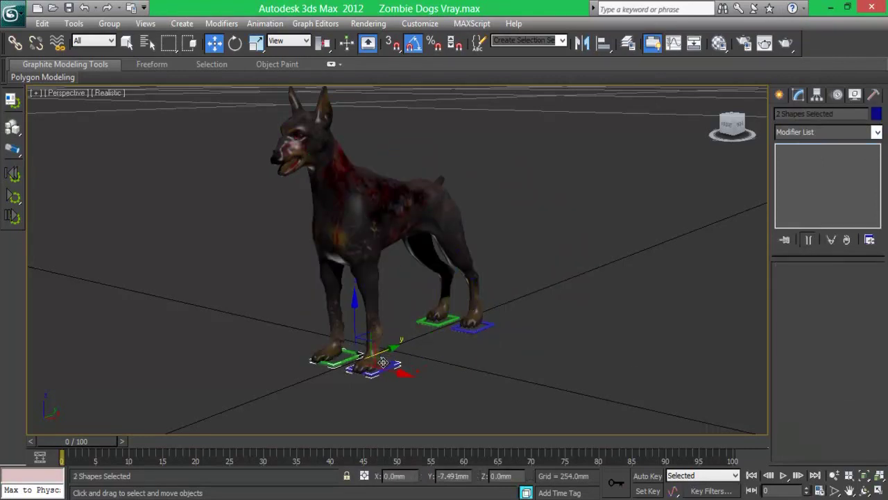
{"action": "left_click", "coordinate": [446, 311]}
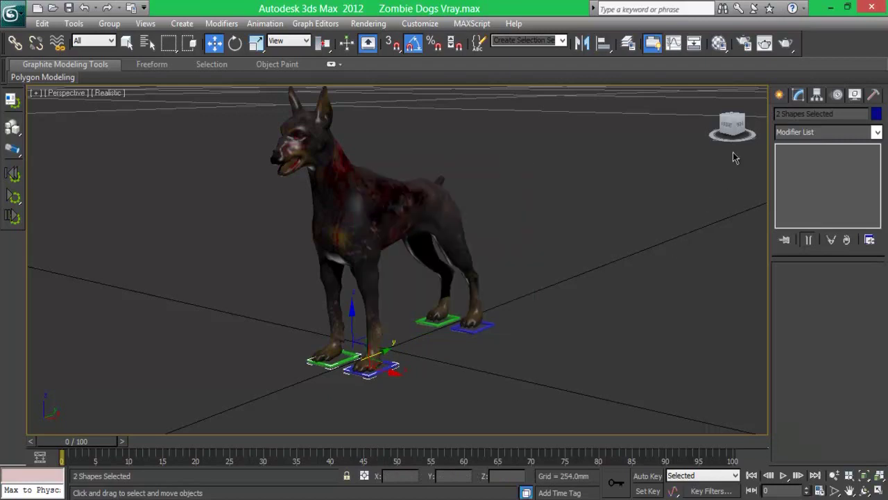
{"action": "left_click", "coordinate": [740, 130]}
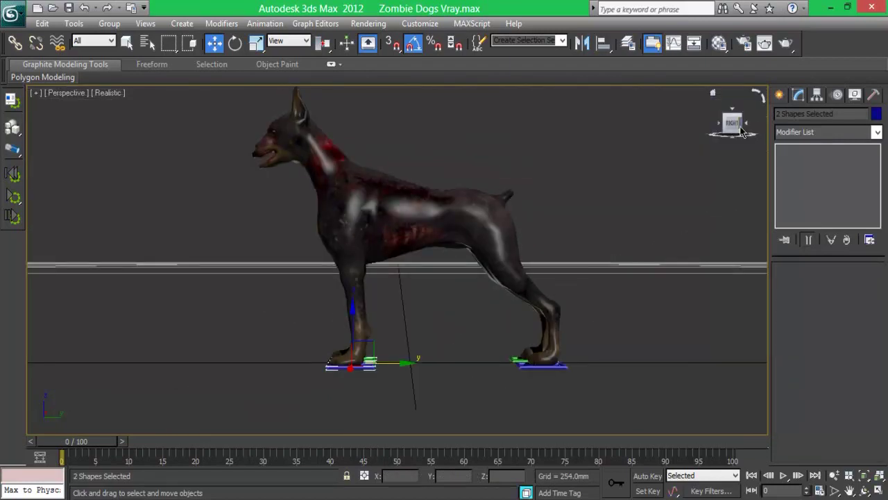
Step: Draw a circle spline, stand it upright, and scale it to about half size
{"action": "left_click", "coordinate": [779, 95]}
{"action": "left_click", "coordinate": [803, 207]}
{"action": "left_click_drag", "start_coordinate": [416, 373], "coordinate": [523, 380]}
{"action": "right_click", "coordinate": [439, 381]}
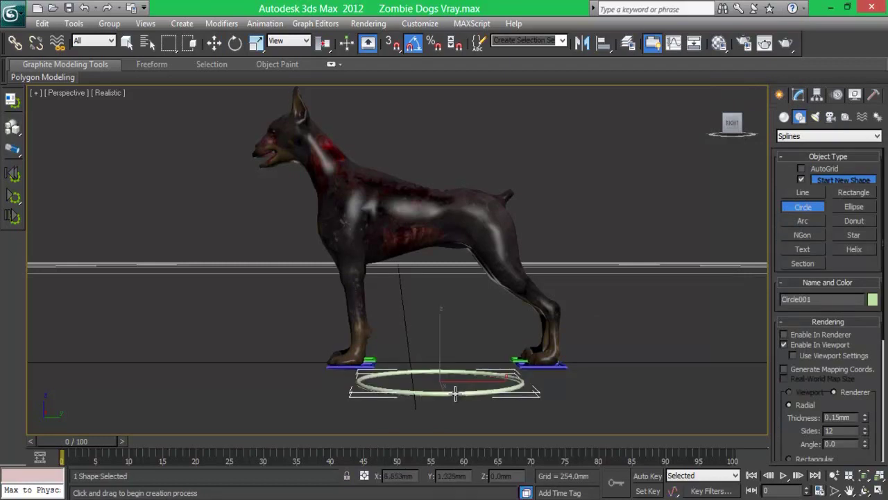
{"action": "right_click", "coordinate": [524, 381]}
{"action": "key", "text": "e"}
{"action": "left_click_drag", "start_coordinate": [444, 361], "coordinate": [448, 421]}
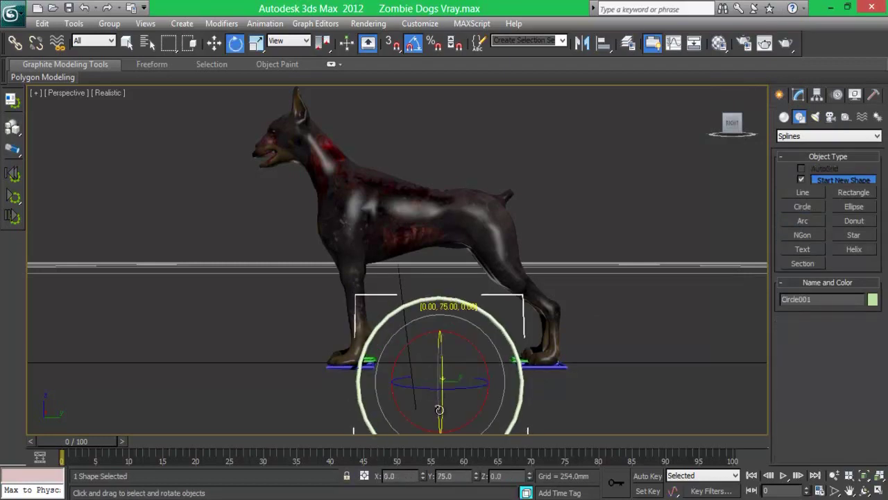
{"action": "key", "text": "r"}
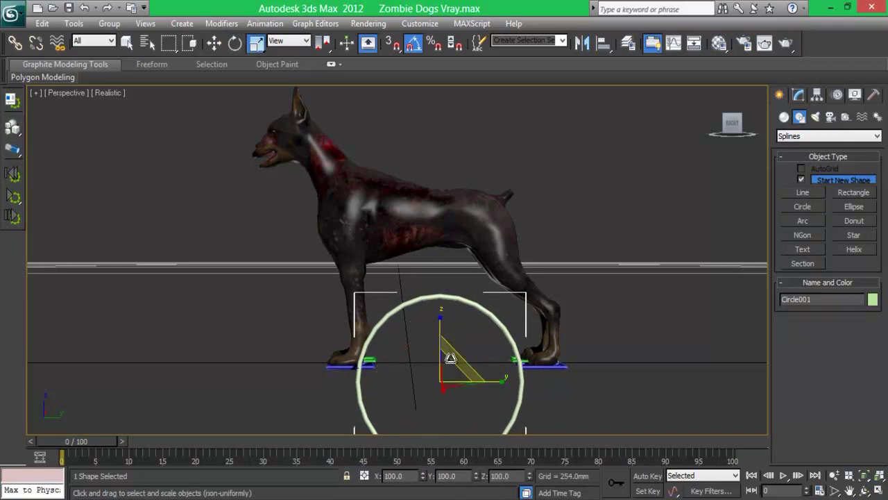
{"action": "left_click_drag", "start_coordinate": [451, 369], "coordinate": [419, 403]}
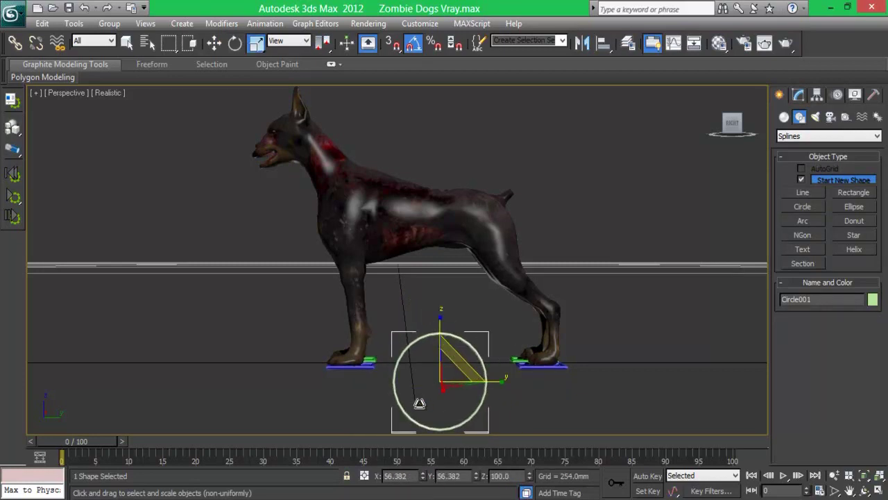
Step: Clone two rotated copies of the circle to form three crossed rings
{"action": "key", "text": "e"}
{"action": "left_click_drag", "start_coordinate": [469, 388], "coordinate": [525, 397], "text": "shift"}
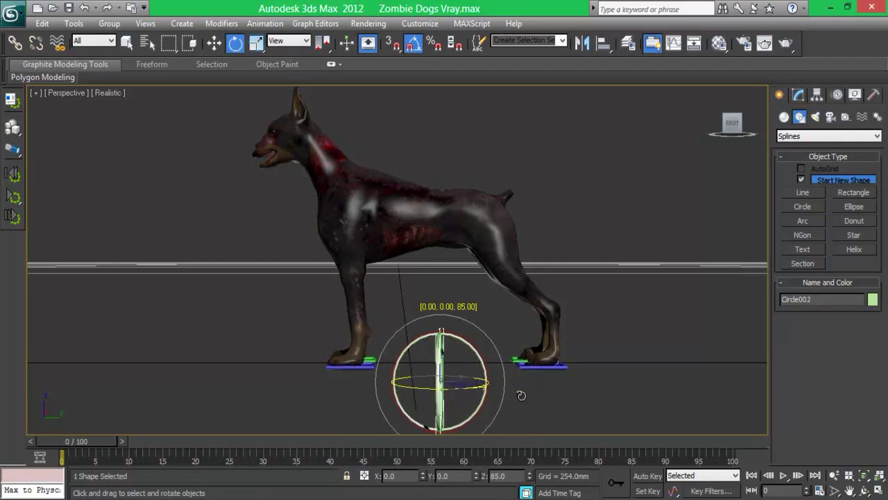
{"action": "left_click", "coordinate": [461, 312]}
{"action": "left_click_drag", "start_coordinate": [465, 337], "coordinate": [503, 395], "text": "shift"}
{"action": "left_click", "coordinate": [452, 313]}
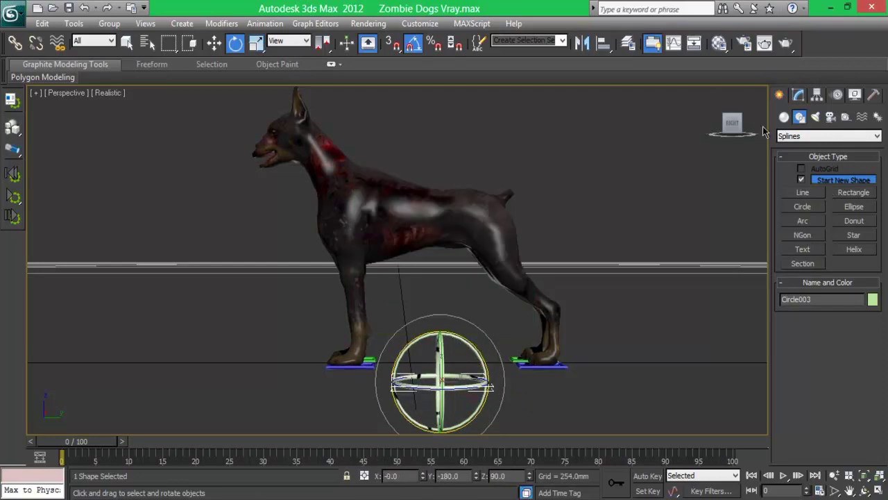
Step: Convert the circle to an editable spline and attach the other two rings to it
{"action": "left_click", "coordinate": [799, 94]}
{"action": "right_click", "coordinate": [806, 154]}
{"action": "left_click", "coordinate": [808, 340]}
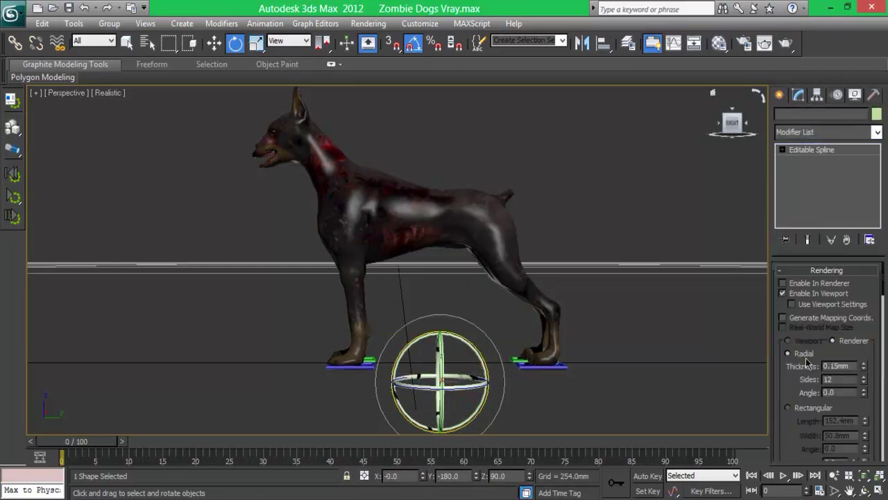
{"action": "left_click", "coordinate": [826, 270]}
{"action": "scroll", "coordinate": [798, 405], "scroll_direction": "down", "scroll_amount": 2}
{"action": "scroll", "coordinate": [798, 406], "scroll_direction": "down", "scroll_amount": 3}
{"action": "left_click", "coordinate": [799, 401]}
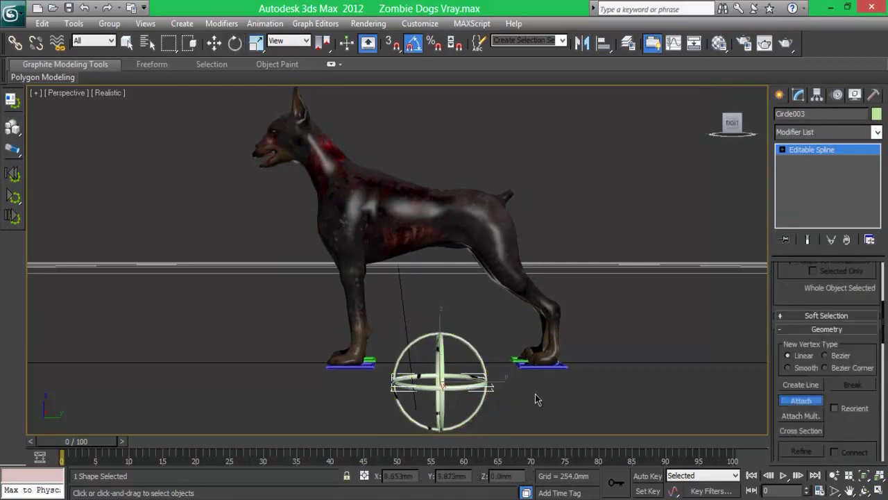
{"action": "left_click", "coordinate": [485, 361]}
{"action": "left_click", "coordinate": [801, 401]}
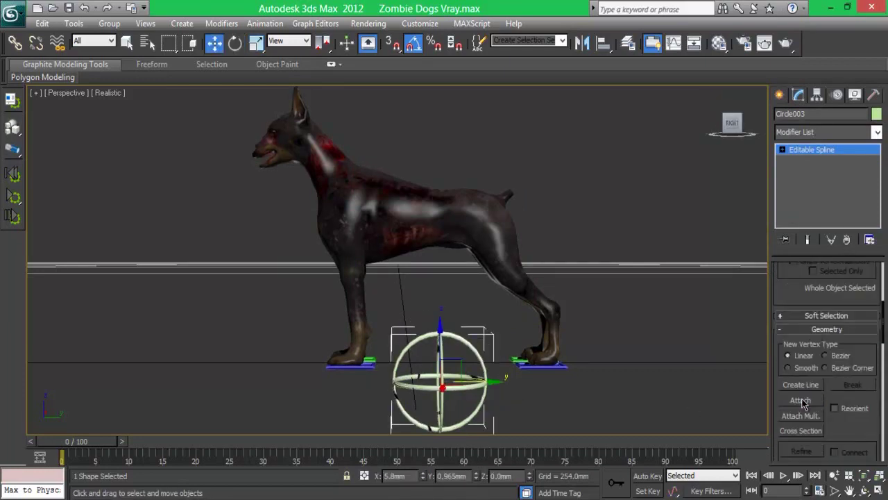
Step: Align the ring control to the dog and move it up to the mid-back
{"action": "key", "text": "alt+a"}
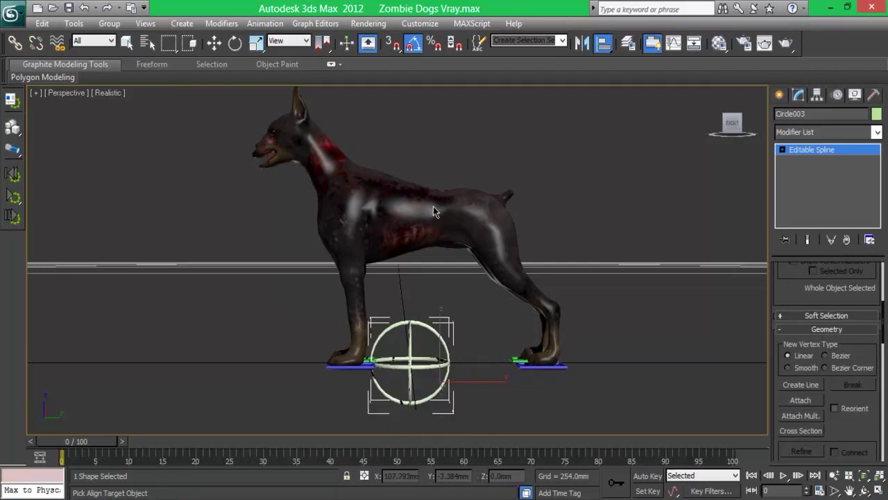
{"action": "left_click", "coordinate": [436, 211]}
{"action": "left_click_drag", "start_coordinate": [459, 133], "coordinate": [659, 169]}
{"action": "left_click", "coordinate": [646, 402]}
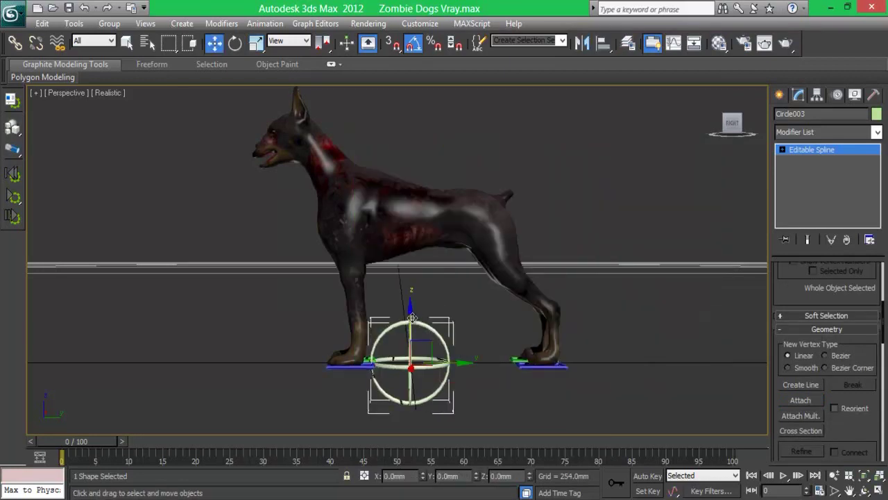
{"action": "left_click_drag", "start_coordinate": [412, 320], "coordinate": [426, 170]}
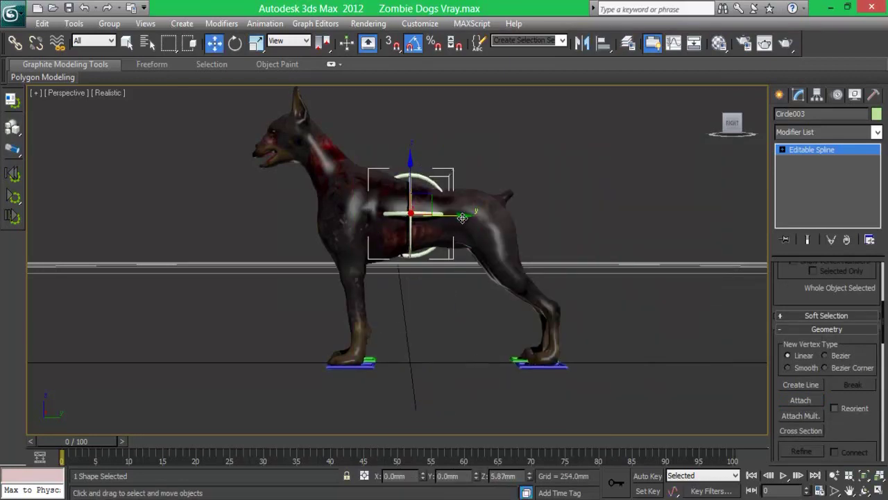
{"action": "left_click_drag", "start_coordinate": [462, 218], "coordinate": [514, 225]}
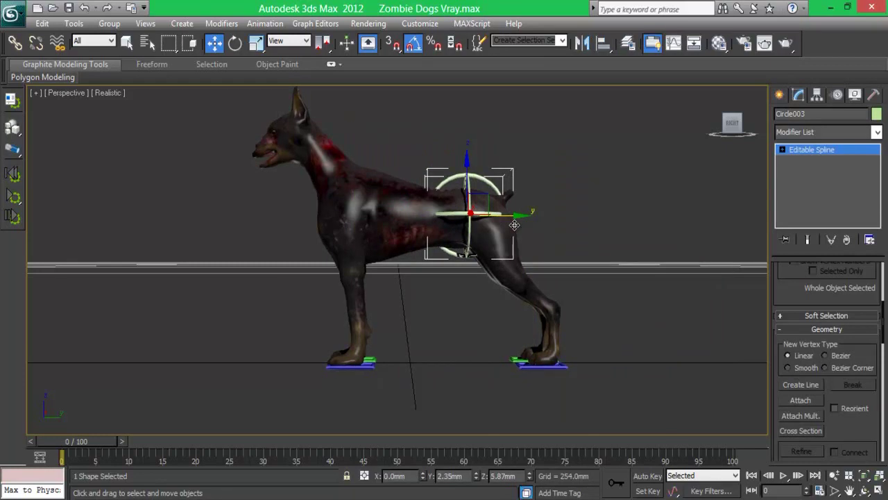
Step: Copy the ring control up to the head, shrink it, and colour it red
{"action": "left_click_drag", "start_coordinate": [485, 195], "coordinate": [314, 88], "text": "shift"}
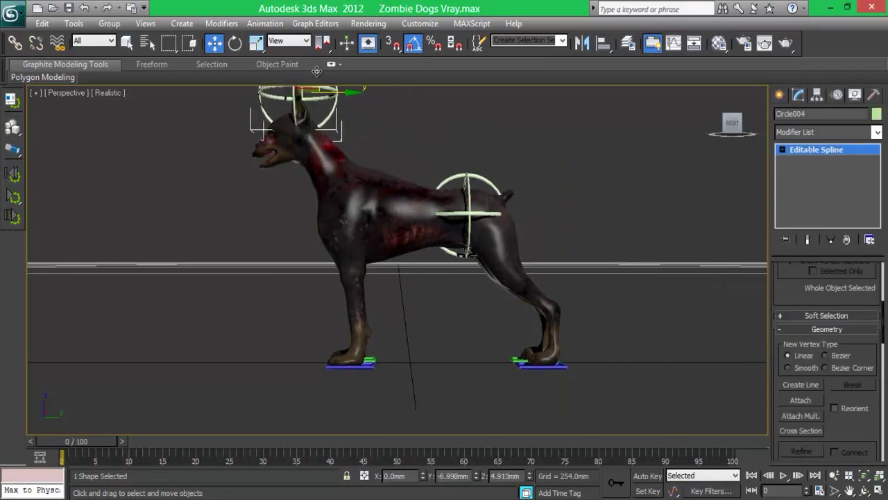
{"action": "key", "text": "Return"}
{"action": "middle_click_drag", "start_coordinate": [435, 128], "coordinate": [439, 168]}
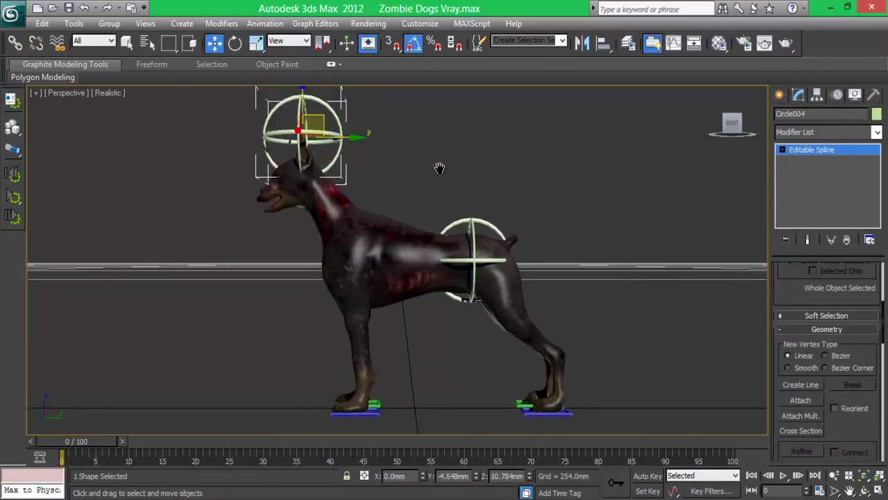
{"action": "key", "text": "r"}
{"action": "left_click_drag", "start_coordinate": [303, 128], "coordinate": [323, 187]}
{"action": "left_click", "coordinate": [877, 115]}
{"action": "left_click", "coordinate": [342, 250]}
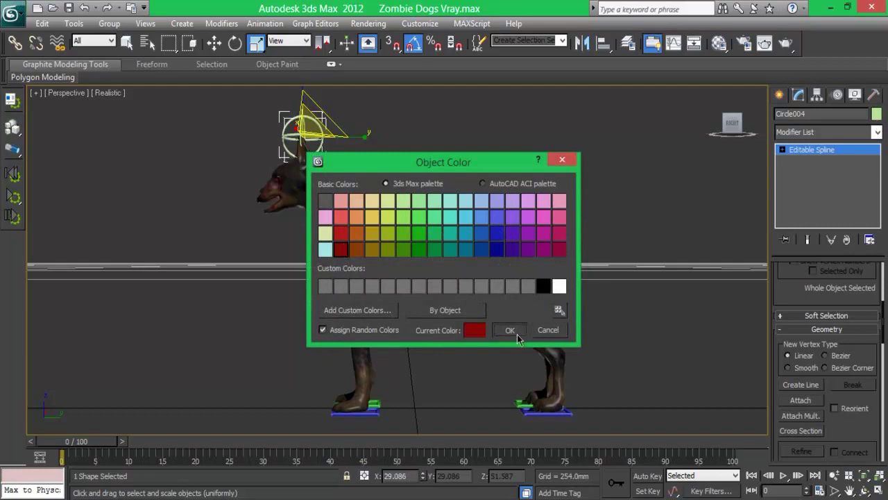
{"action": "left_click", "coordinate": [511, 329]}
Step: Clone red circles down the neck, shrinking one to about 56%, and along the spine
{"action": "key", "text": "w"}
{"action": "left_click_drag", "start_coordinate": [318, 117], "coordinate": [358, 144], "text": "shift"}
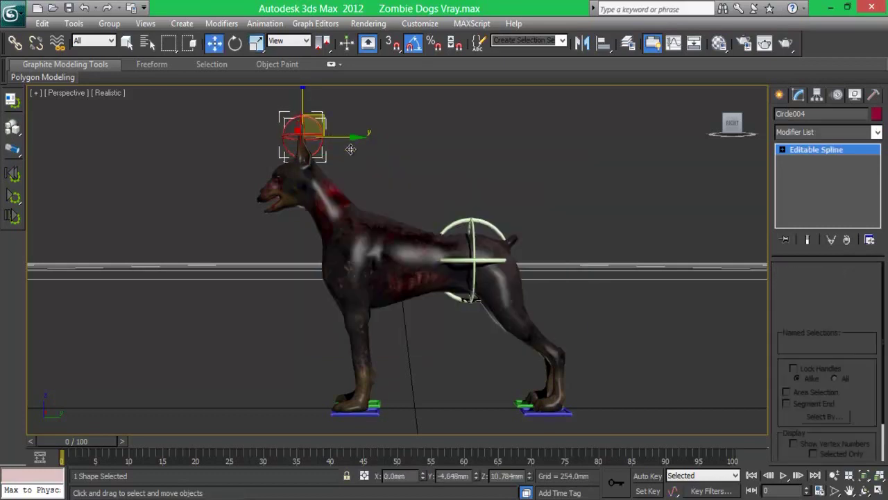
{"action": "left_click", "coordinate": [446, 313]}
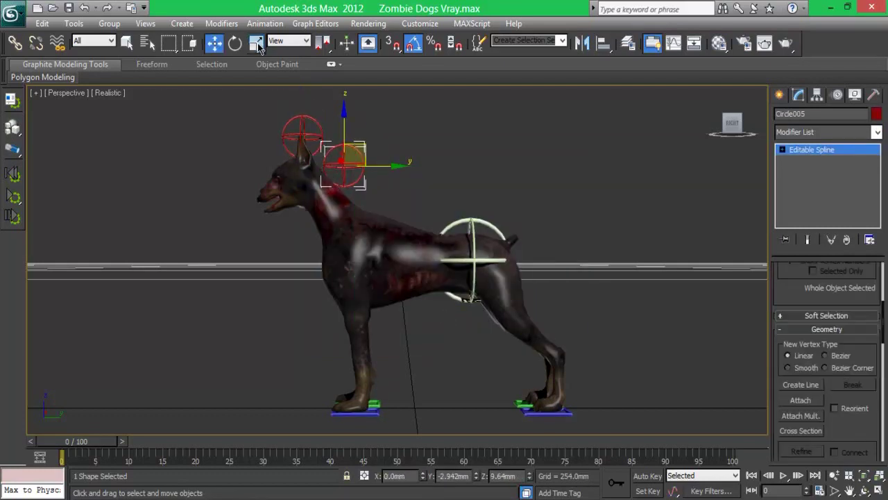
{"action": "key", "text": "r"}
{"action": "left_click_drag", "start_coordinate": [351, 156], "coordinate": [364, 203]}
{"action": "key", "text": "w"}
{"action": "left_click_drag", "start_coordinate": [364, 145], "coordinate": [393, 176], "text": "shift"}
{"action": "left_click", "coordinate": [447, 312]}
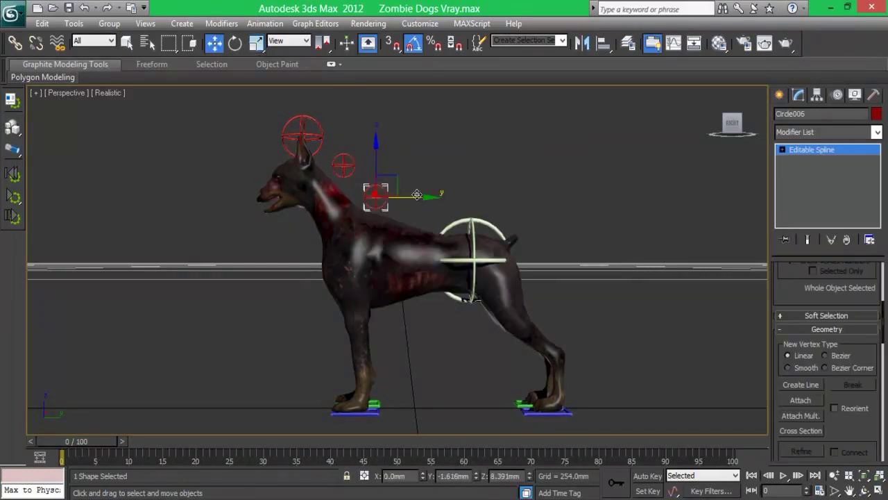
{"action": "mouse_move", "coordinate": [415, 194]}
{"action": "left_mouse_down", "text": "shift"}
{"action": "mouse_move", "coordinate": [463, 204]}
{"action": "mouse_move", "coordinate": [475, 224]}
{"action": "left_mouse_up", "text": "shift"}
{"action": "left_click", "coordinate": [445, 314]}
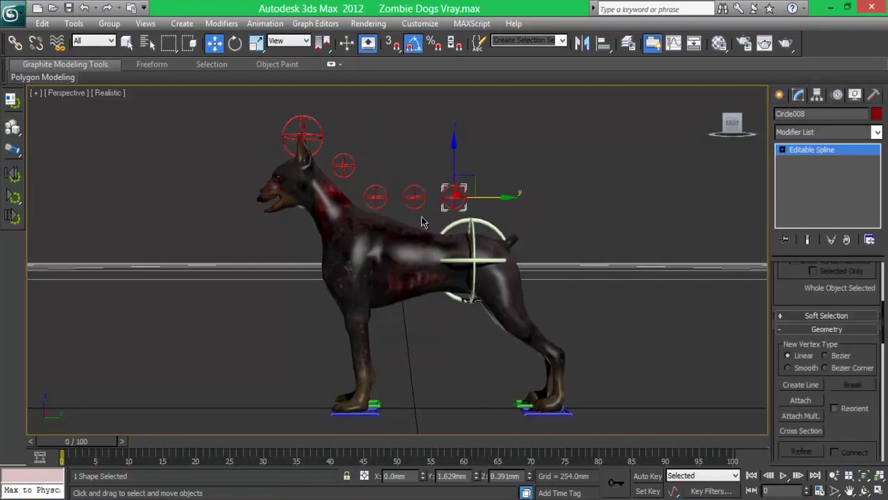
Step: Lower spine circle Circle007 toward the back and nudge the torso ring toward the hips
{"action": "left_click", "coordinate": [414, 197]}
{"action": "mouse_move", "coordinate": [416, 148]}
{"action": "left_mouse_down"}
{"action": "mouse_move", "coordinate": [416, 158]}
{"action": "mouse_move", "coordinate": [442, 163]}
{"action": "left_mouse_up"}
{"action": "left_click", "coordinate": [452, 196]}
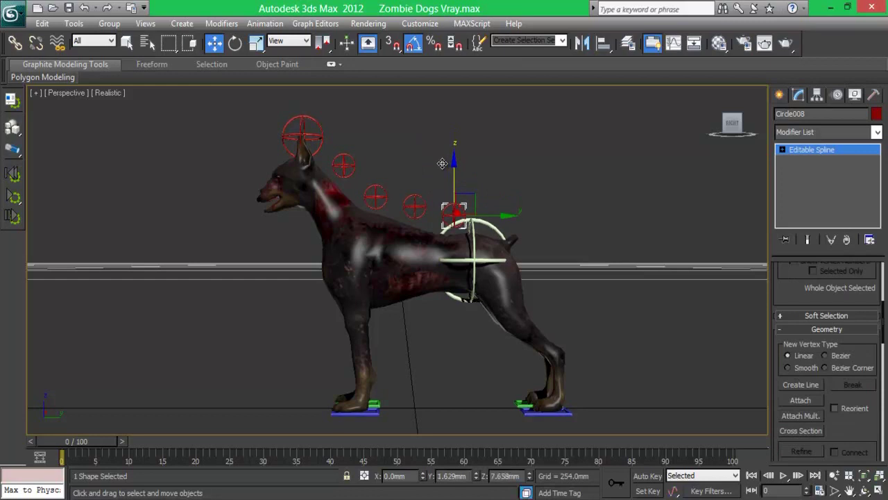
{"action": "left_click", "coordinate": [446, 234]}
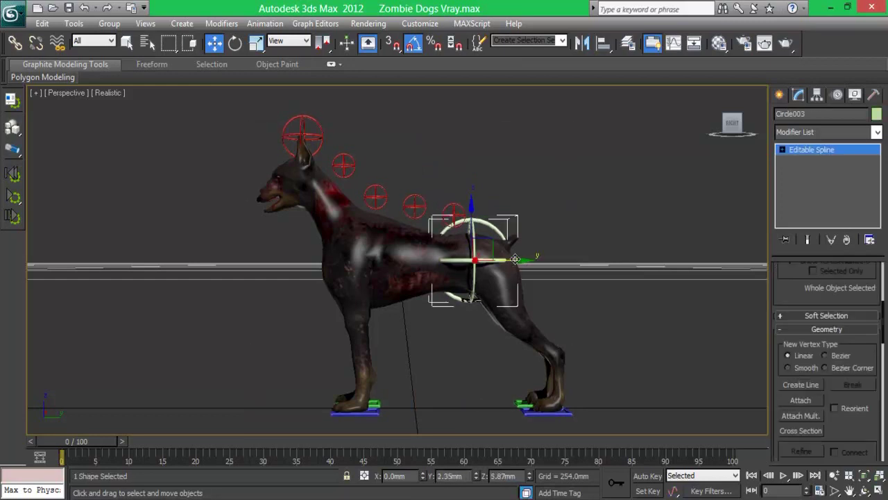
{"action": "left_click_drag", "start_coordinate": [528, 258], "coordinate": [530, 256]}
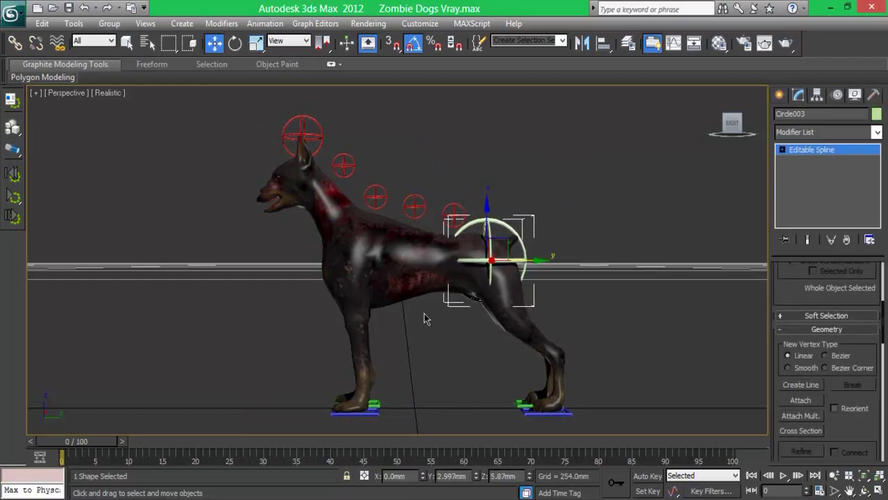
Step: Copy a red circle toward the tail as Circle009 and lower it to Z 0.0mm
{"action": "left_click", "coordinate": [452, 215]}
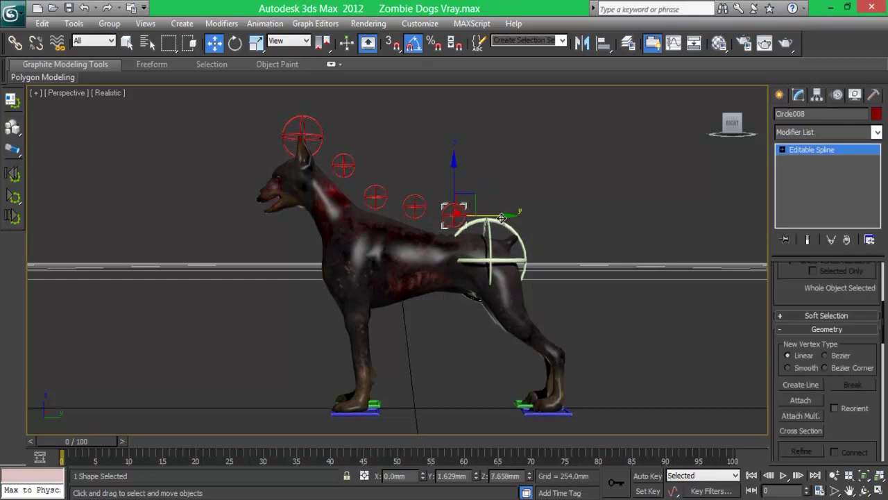
{"action": "left_click_drag", "start_coordinate": [500, 226], "coordinate": [581, 225]}
{"action": "left_click", "coordinate": [448, 314]}
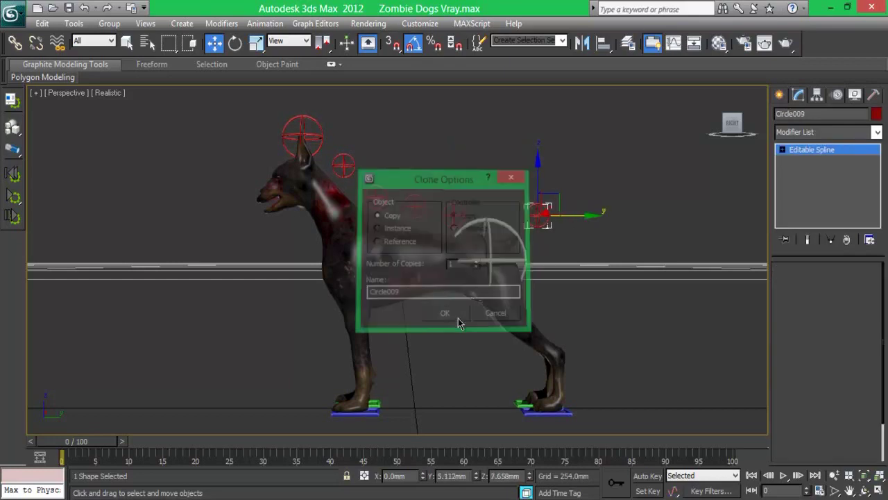
{"action": "key", "text": "r"}
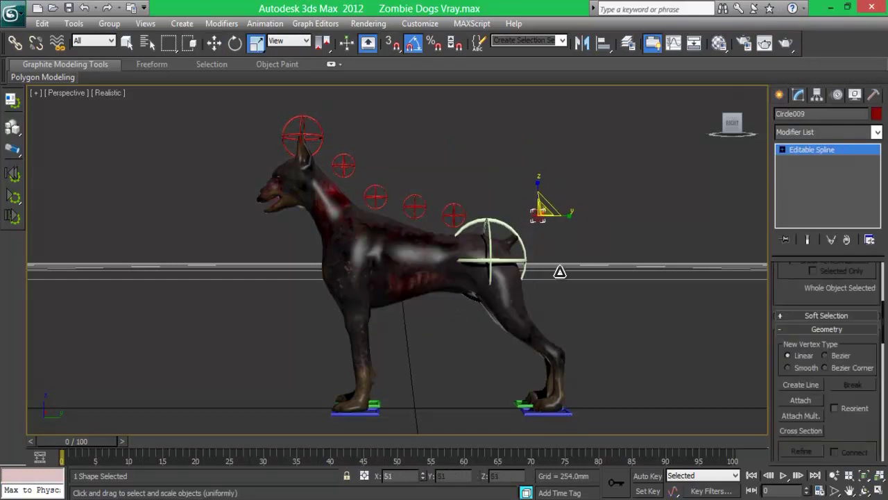
{"action": "key", "text": "w"}
{"action": "left_click_drag", "start_coordinate": [535, 169], "coordinate": [568, 225]}
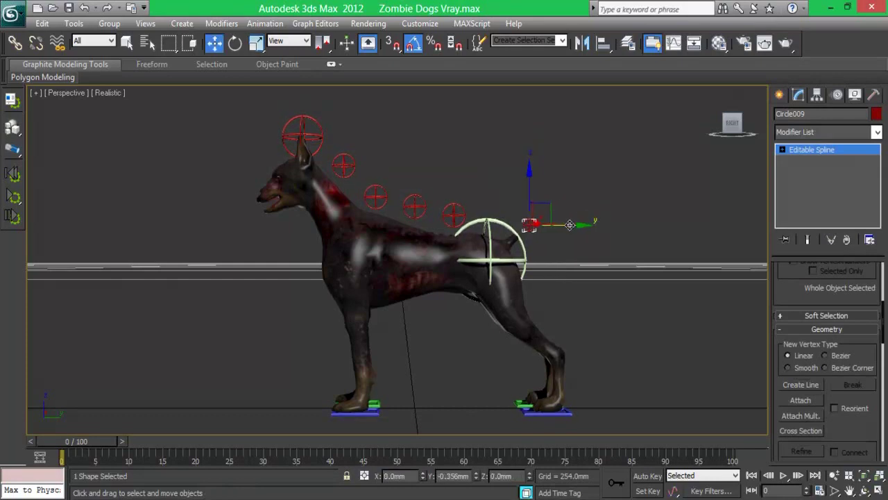
Step: Colour the two small back circles dark grey
{"action": "left_click", "coordinate": [415, 201]}
{"action": "left_click", "coordinate": [451, 216], "text": "ctrl"}
{"action": "left_click", "coordinate": [877, 113]}
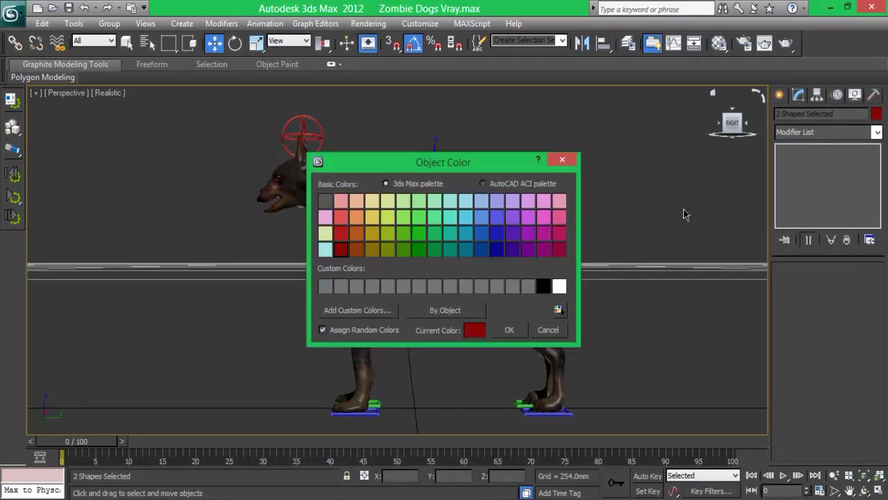
{"action": "left_click", "coordinate": [333, 200]}
{"action": "left_click", "coordinate": [509, 329]}
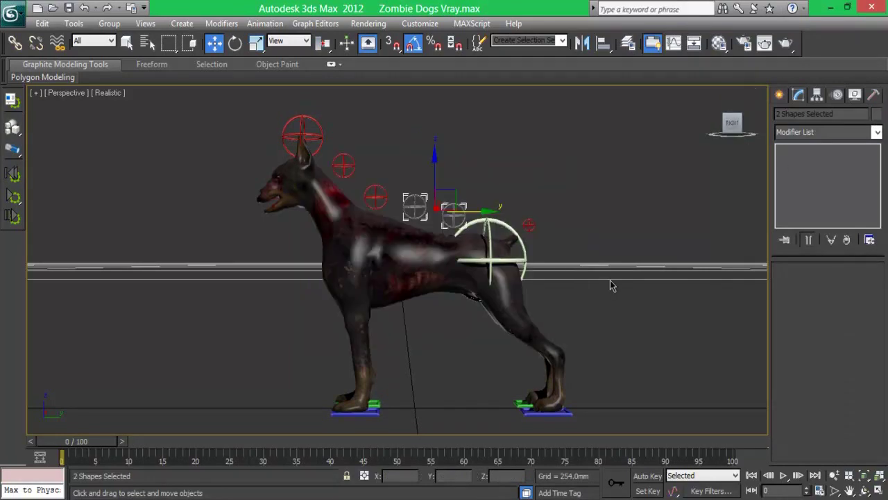
Step: Make the rear circle Circle009 green and clone it forward in front of the muzzle as Circle010
{"action": "left_click", "coordinate": [530, 222]}
{"action": "left_click", "coordinate": [877, 113]}
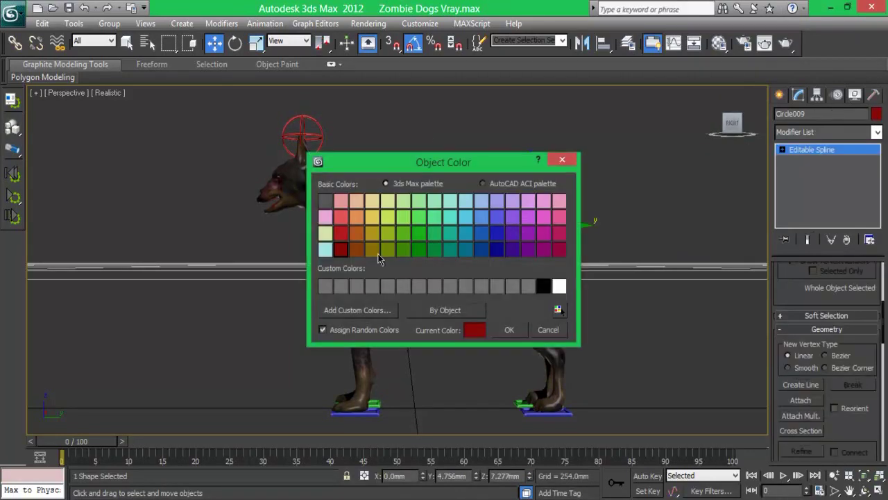
{"action": "double_click", "coordinate": [435, 221]}
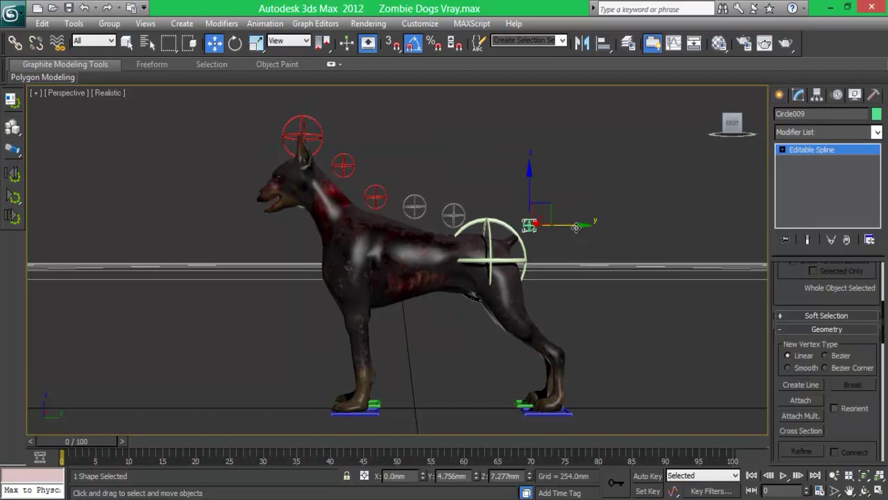
{"action": "left_click_drag", "start_coordinate": [576, 227], "coordinate": [297, 227], "text": "shift"}
{"action": "left_click", "coordinate": [446, 317]}
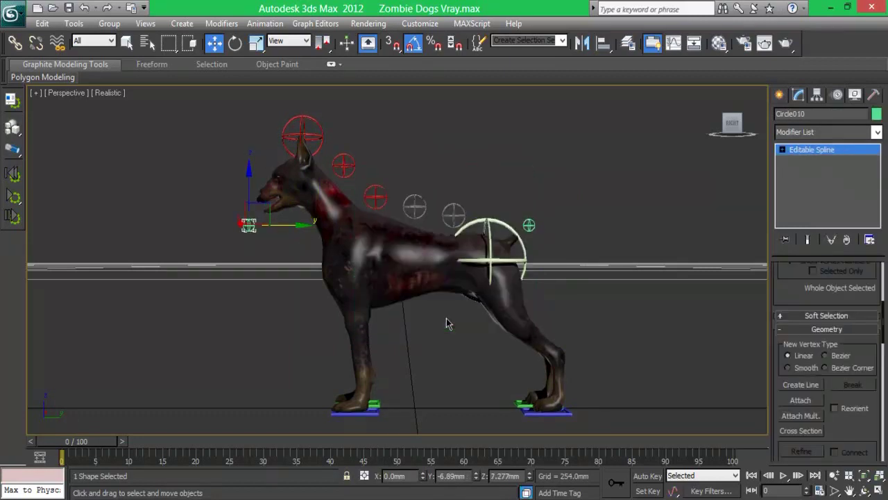
{"action": "left_click", "coordinate": [779, 95]}
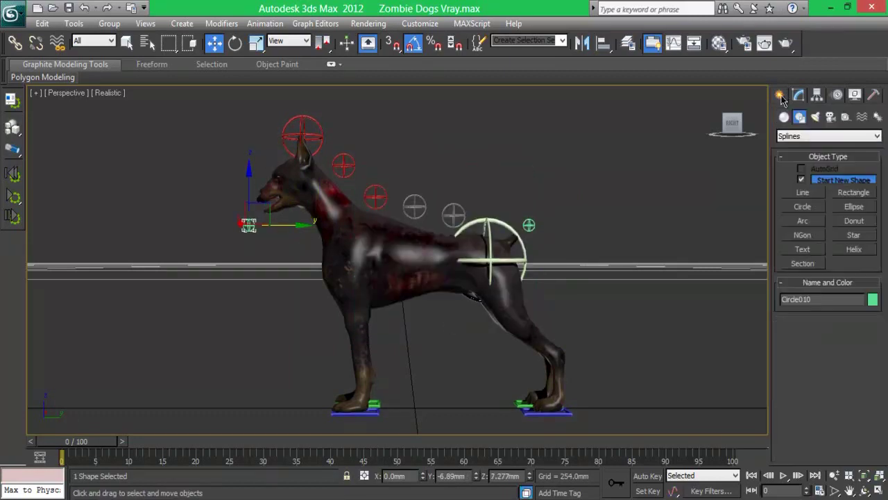
Step: Draw a six-pointed star spline beneath the dog's feet
{"action": "left_click", "coordinate": [853, 235]}
{"action": "left_click_drag", "start_coordinate": [419, 385], "coordinate": [486, 399]}
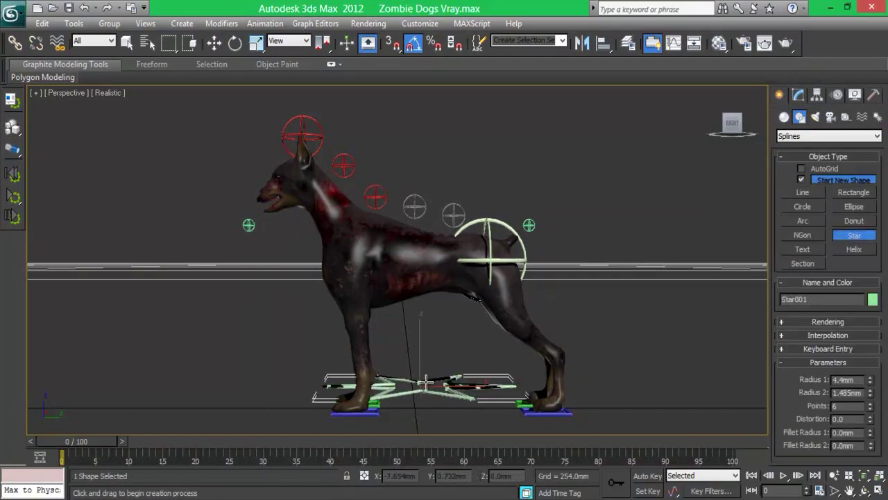
{"action": "left_click", "coordinate": [430, 397]}
{"action": "right_click", "coordinate": [451, 419]}
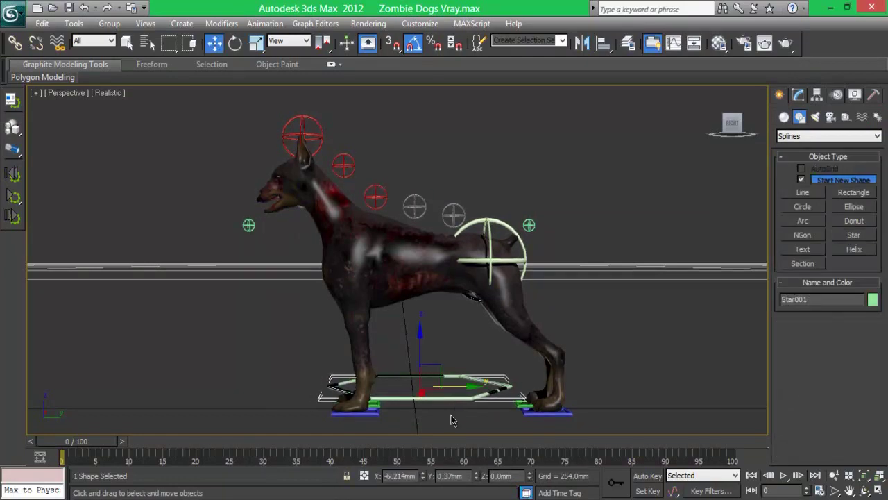
Step: Abandon a circle attempt and draw a small rectangle near the feet instead
{"action": "left_click", "coordinate": [800, 207]}
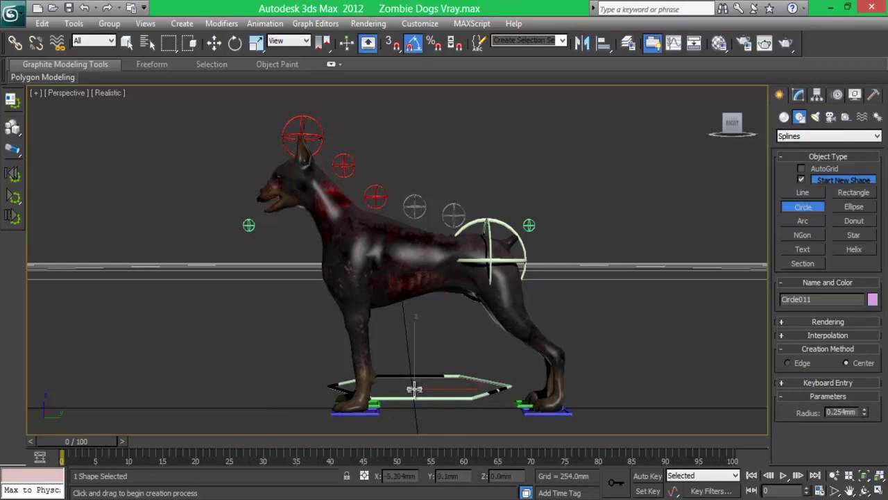
{"action": "left_click_drag", "start_coordinate": [423, 418], "coordinate": [461, 419]}
{"action": "right_click", "coordinate": [461, 418]}
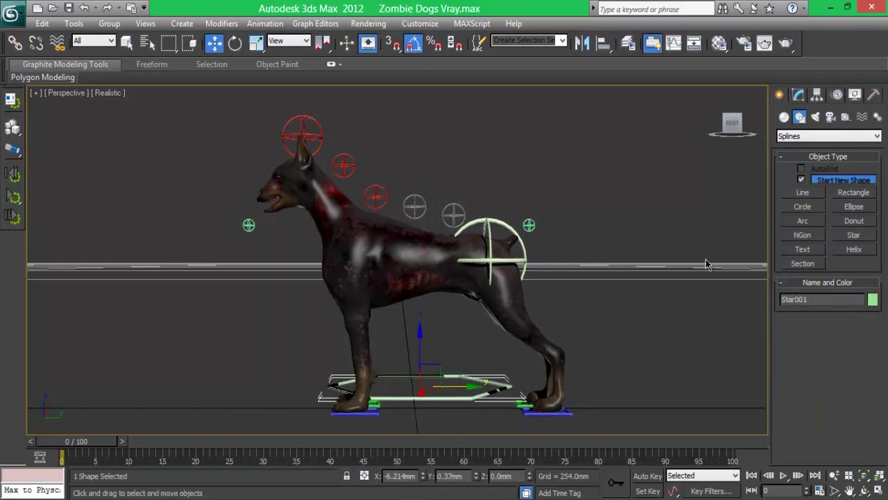
{"action": "left_click", "coordinate": [801, 207]}
{"action": "left_click", "coordinate": [857, 195]}
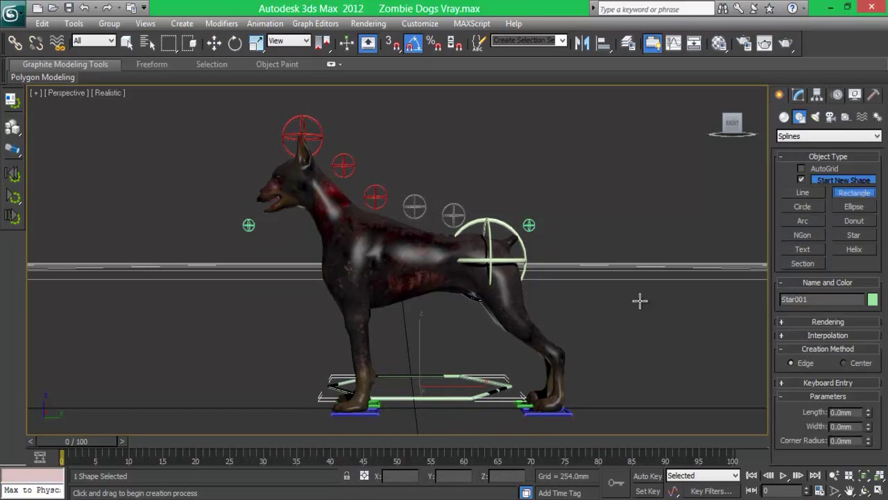
{"action": "left_click_drag", "start_coordinate": [423, 407], "coordinate": [461, 419]}
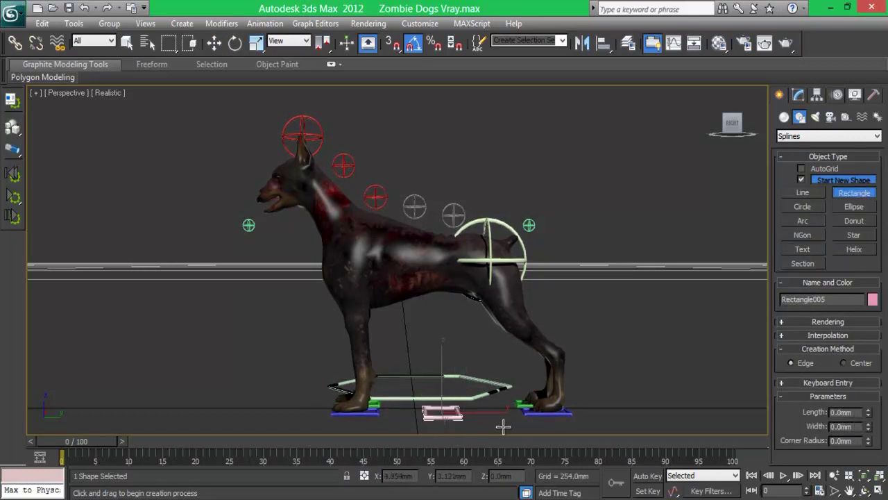
{"action": "right_click", "coordinate": [612, 340]}
Step: Align the rectangle to the star's centre and clone a second rectangle
{"action": "key", "text": "alt+a"}
{"action": "left_click", "coordinate": [458, 399]}
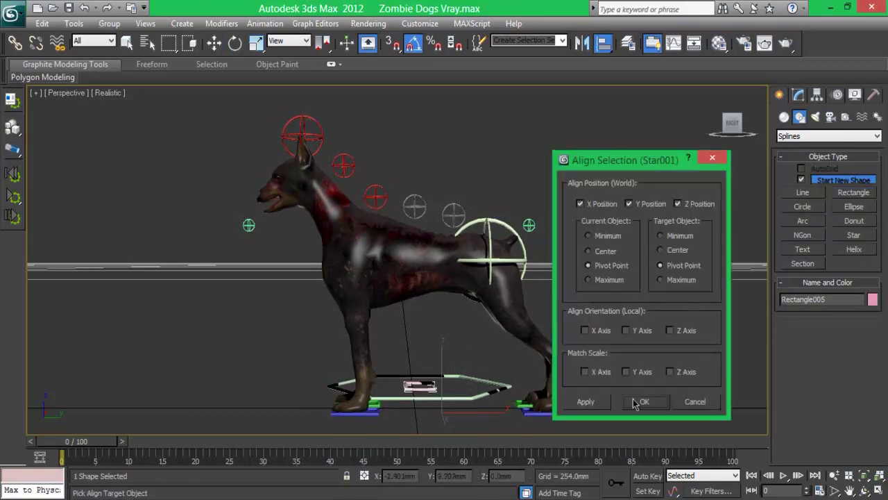
{"action": "left_click", "coordinate": [636, 403]}
{"action": "left_click_drag", "start_coordinate": [462, 388], "coordinate": [473, 387]}
{"action": "key", "text": "Return"}
{"action": "left_click", "coordinate": [14, 43]}
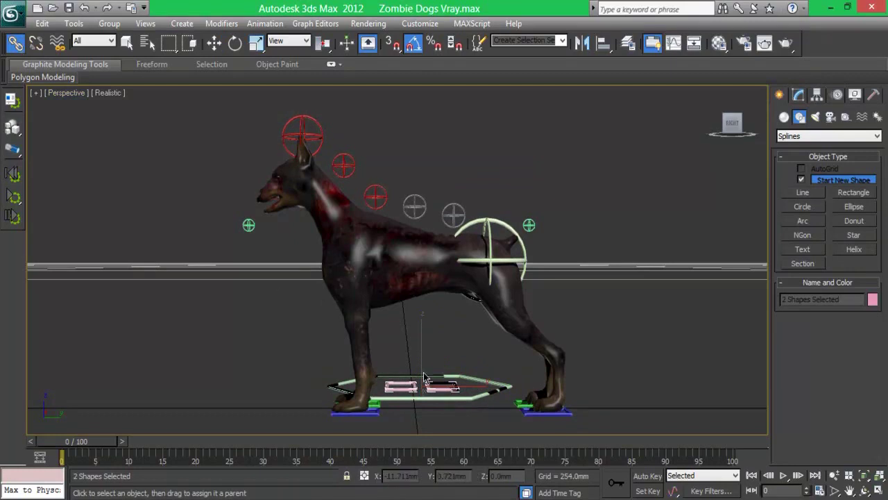
Step: Rotate the star upright and scale it down
{"action": "key", "text": "w"}
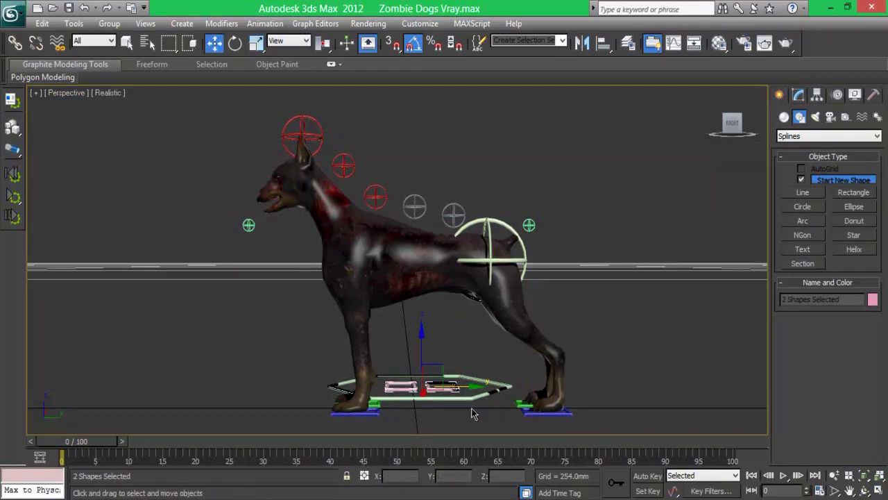
{"action": "left_click", "coordinate": [472, 401]}
{"action": "key", "text": "e"}
{"action": "mouse_move", "coordinate": [415, 367]}
{"action": "left_mouse_down"}
{"action": "mouse_move", "coordinate": [413, 412]}
{"action": "mouse_move", "coordinate": [393, 426]}
{"action": "mouse_move", "coordinate": [407, 421]}
{"action": "left_mouse_up"}
{"action": "key", "text": "r"}
{"action": "key", "text": "r"}
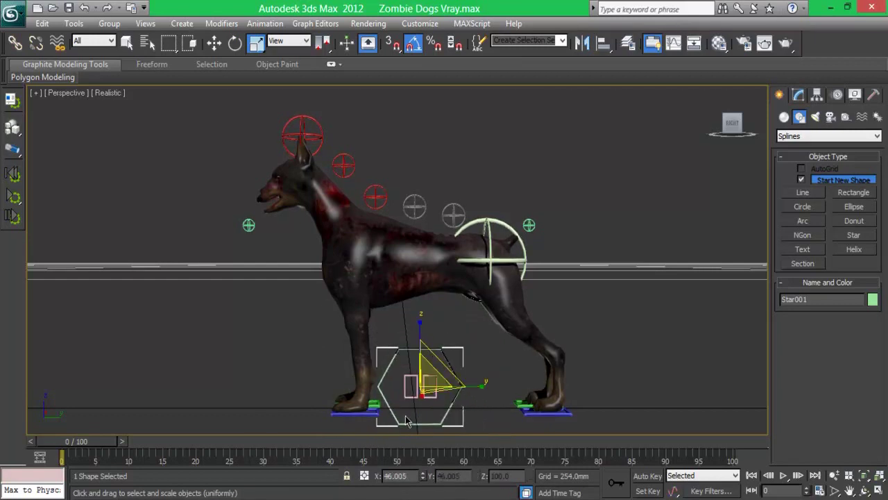
{"action": "left_click_drag", "start_coordinate": [436, 365], "coordinate": [419, 397]}
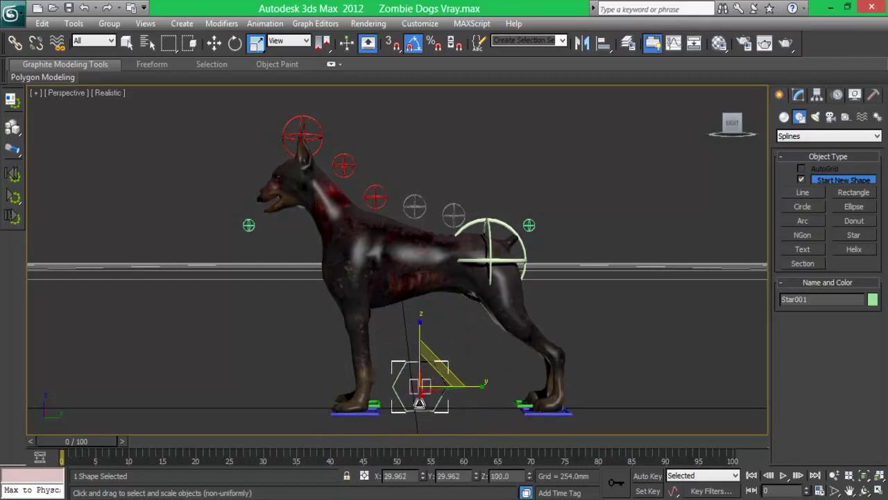
Step: Turn the star 90° edge-on and move it up in front of the dog's head
{"action": "key", "text": "w"}
{"action": "key", "text": "e"}
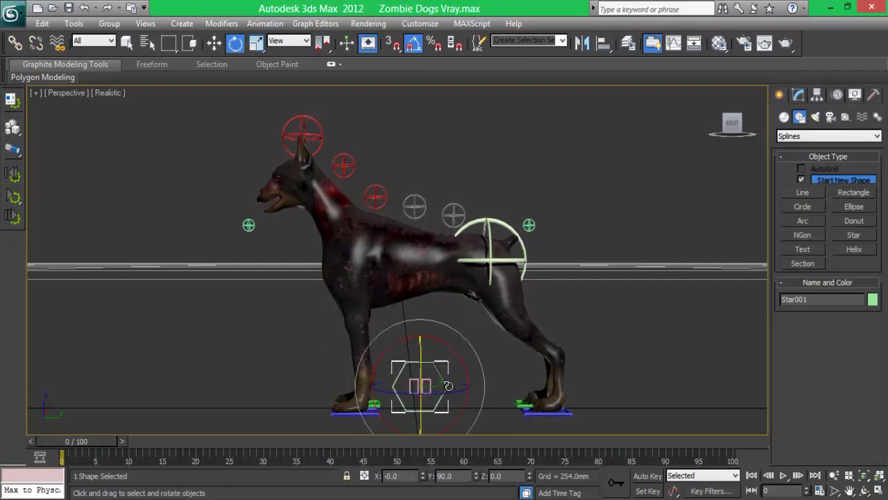
{"action": "left_click_drag", "start_coordinate": [444, 386], "coordinate": [505, 393]}
{"action": "key", "text": "w"}
{"action": "mouse_move", "coordinate": [423, 350]}
{"action": "left_mouse_down"}
{"action": "mouse_move", "coordinate": [424, 159]}
{"action": "mouse_move", "coordinate": [263, 170]}
{"action": "left_mouse_up"}
{"action": "left_click_drag", "start_coordinate": [220, 122], "coordinate": [221, 126]}
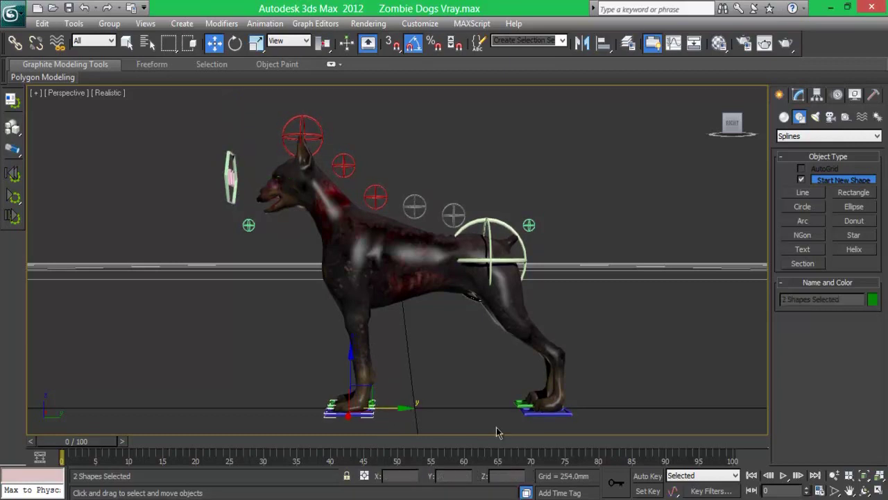
Step: Draw a large three-pointed star under the dog's feet
{"action": "left_click", "coordinate": [470, 385]}
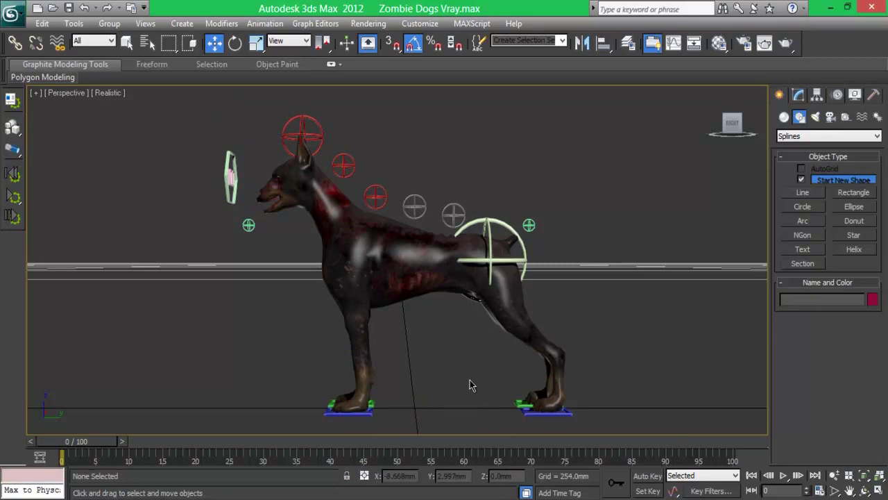
{"action": "left_click", "coordinate": [841, 198]}
{"action": "left_click", "coordinate": [852, 239]}
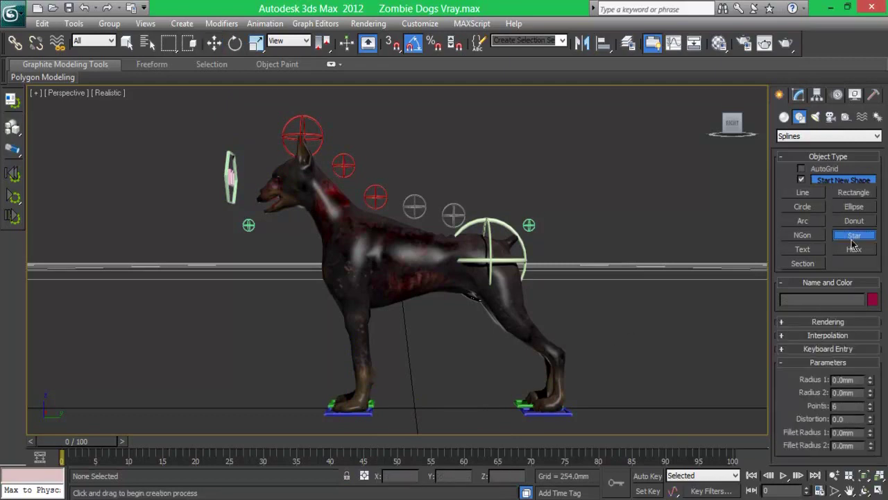
{"action": "left_click_drag", "start_coordinate": [420, 382], "coordinate": [446, 418]}
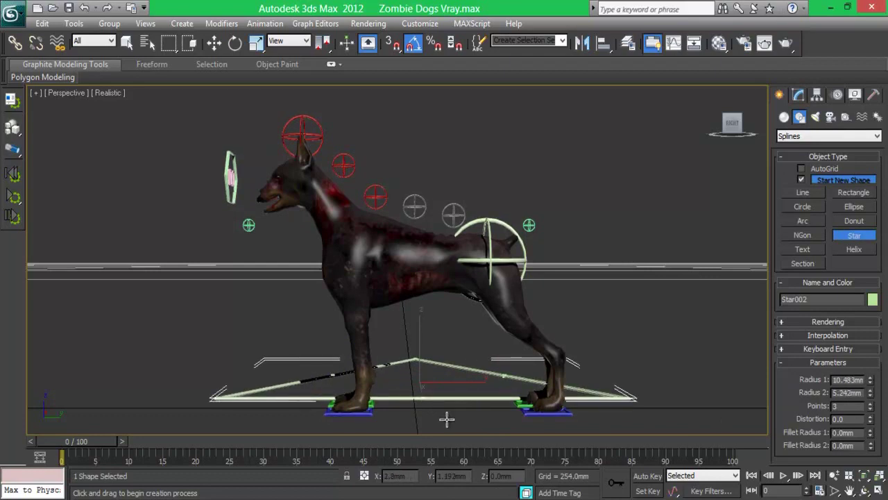
{"action": "left_click", "coordinate": [463, 421]}
Step: Align the star flat to the dog mesh, tilt it, and slide it toward the hind legs
{"action": "key", "text": "w"}
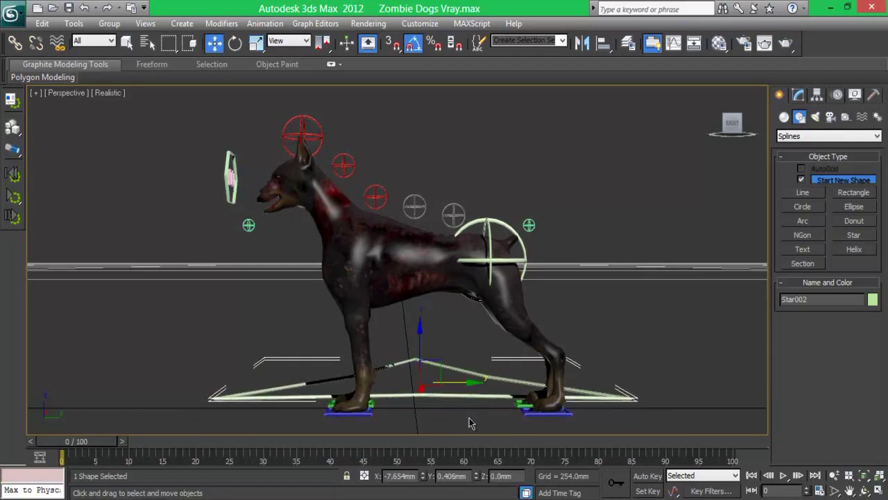
{"action": "key", "text": "alt+a"}
{"action": "left_click", "coordinate": [379, 284]}
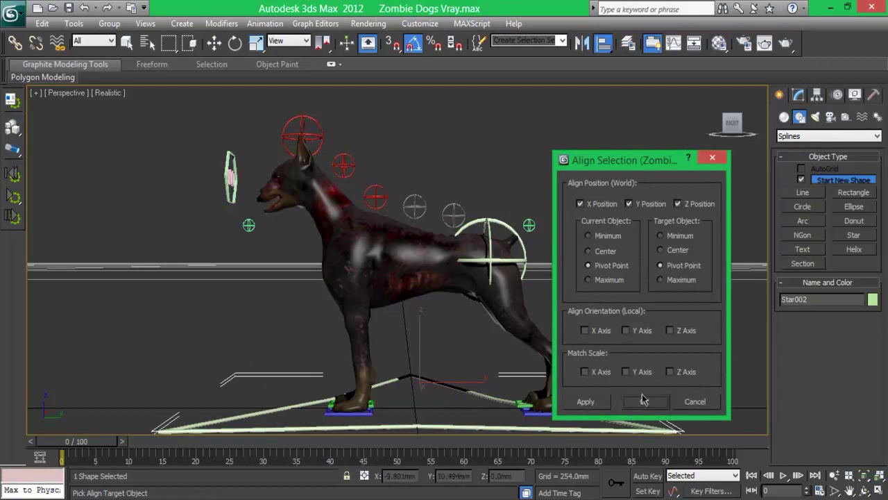
{"action": "left_click", "coordinate": [625, 330]}
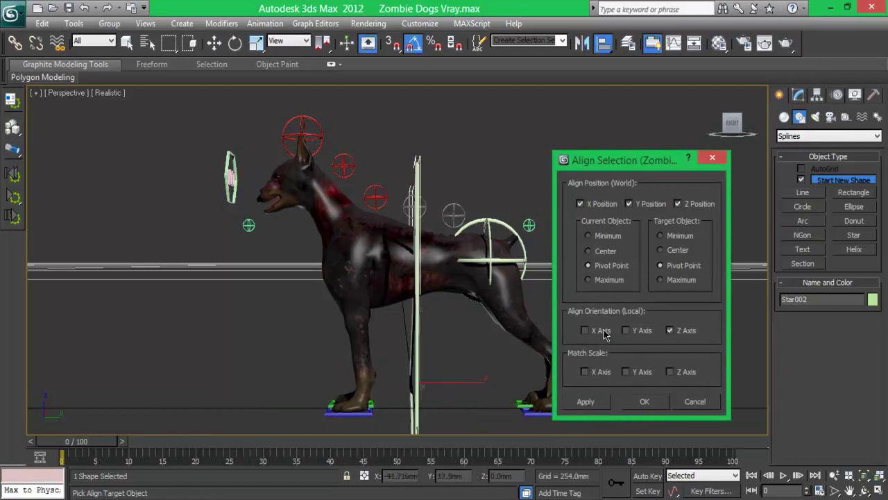
{"action": "left_click", "coordinate": [670, 331]}
{"action": "left_click", "coordinate": [645, 401]}
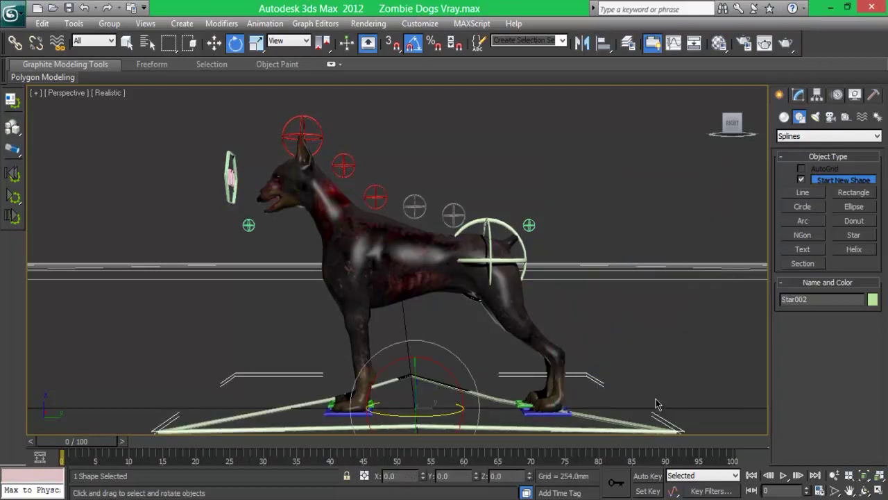
{"action": "left_click_drag", "start_coordinate": [436, 412], "coordinate": [495, 416]}
{"action": "key", "text": "w"}
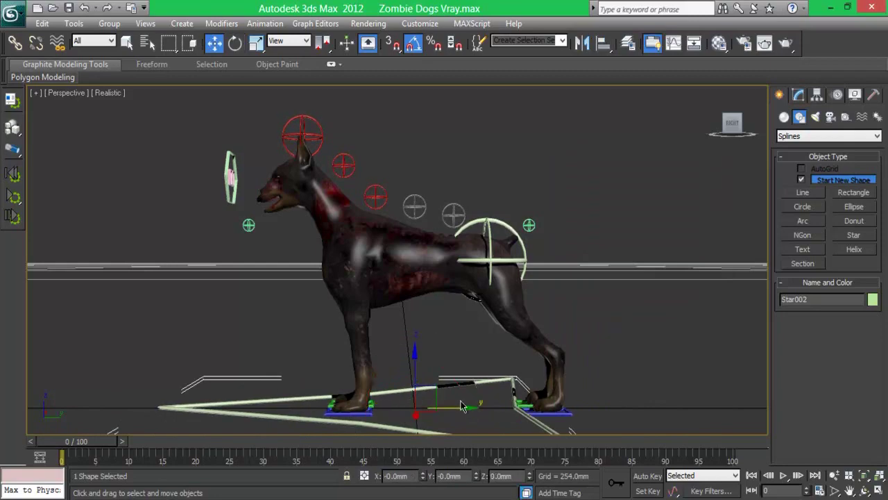
{"action": "left_click_drag", "start_coordinate": [462, 409], "coordinate": [580, 399]}
{"action": "mouse_move", "coordinate": [649, 308]}
{"action": "middle_mouse_down"}
{"action": "mouse_move", "coordinate": [614, 274]}
{"action": "mouse_move", "coordinate": [129, 159]}
{"action": "mouse_move", "coordinate": [215, 145]}
{"action": "mouse_move", "coordinate": [61, 159]}
{"action": "mouse_move", "coordinate": [115, 143]}
{"action": "middle_mouse_up"}
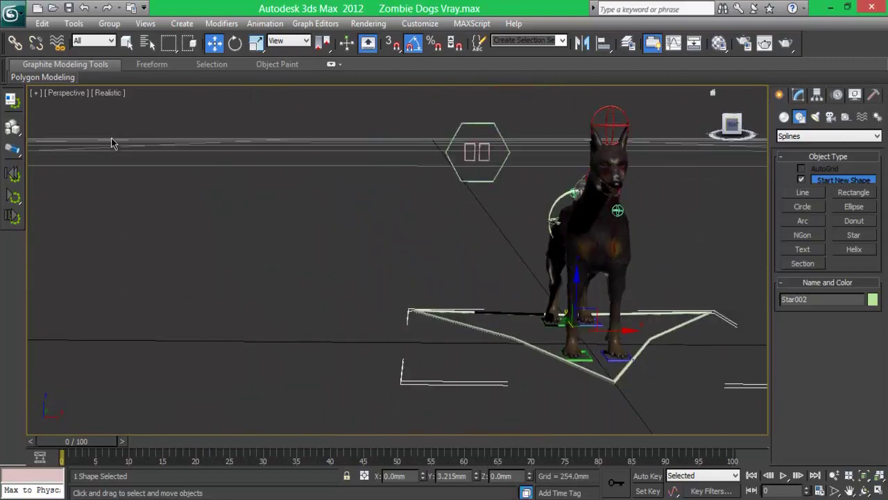
Step: Zero the hexagon control's X position and lower it onto the dog's face in Front view
{"action": "left_click", "coordinate": [501, 162]}
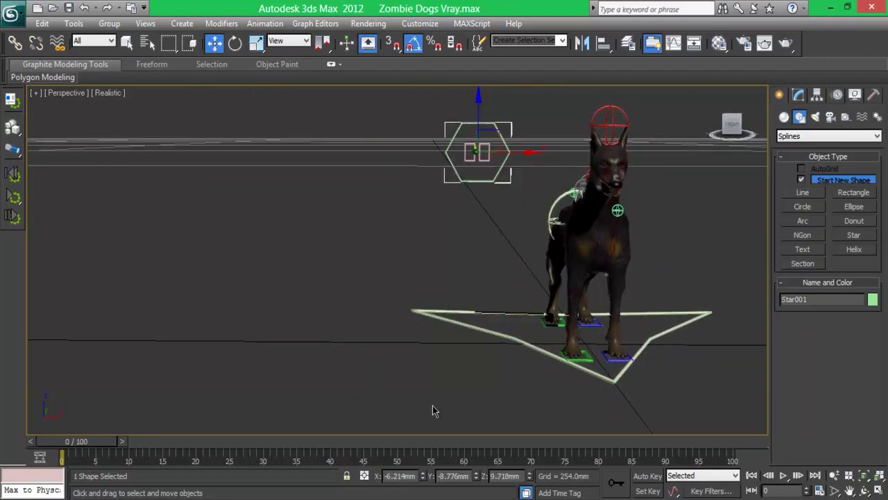
{"action": "right_click", "coordinate": [421, 476]}
{"action": "left_click", "coordinate": [731, 123]}
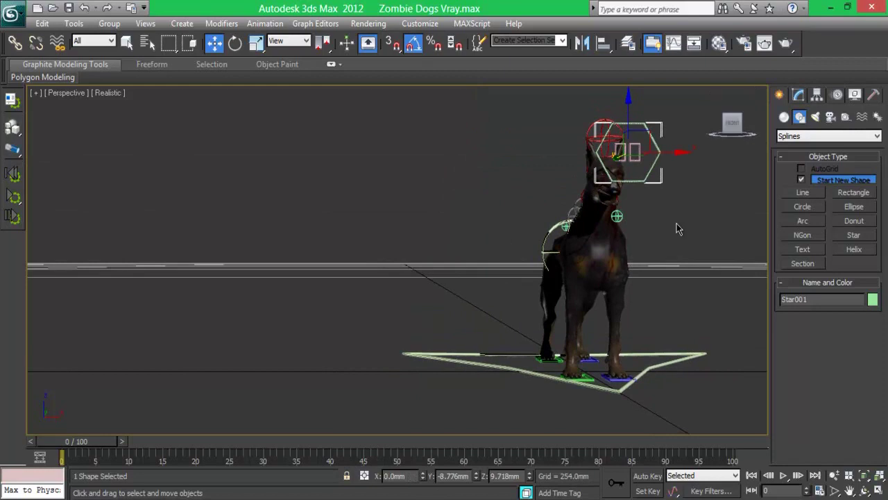
{"action": "left_click_drag", "start_coordinate": [436, 137], "coordinate": [435, 159]}
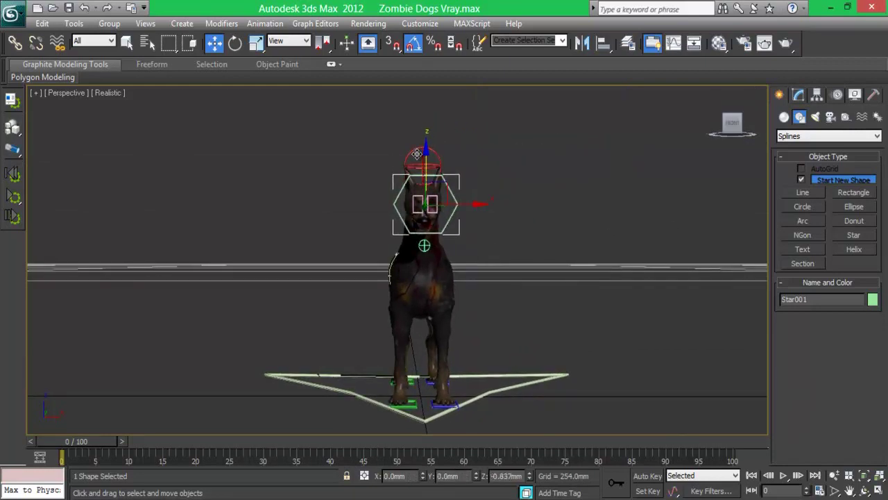
{"action": "key", "text": "z"}
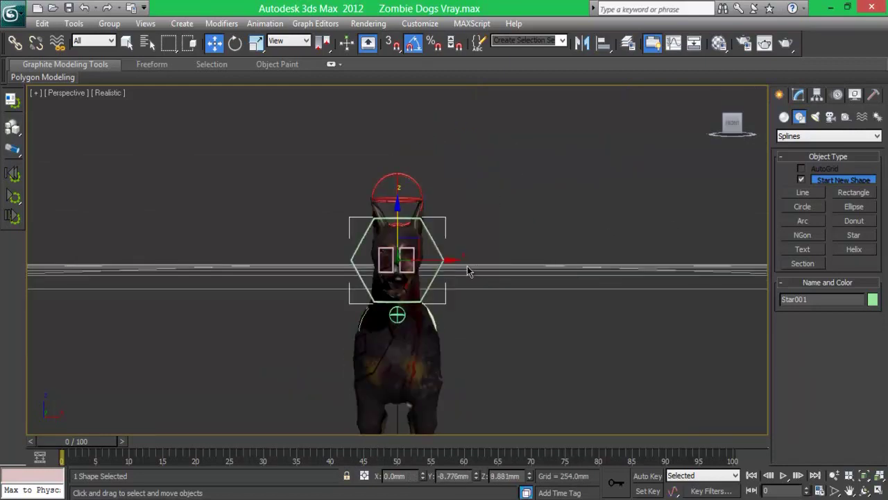
Step: Colour one eye rectangle green and the other dark blue
{"action": "left_click", "coordinate": [380, 268]}
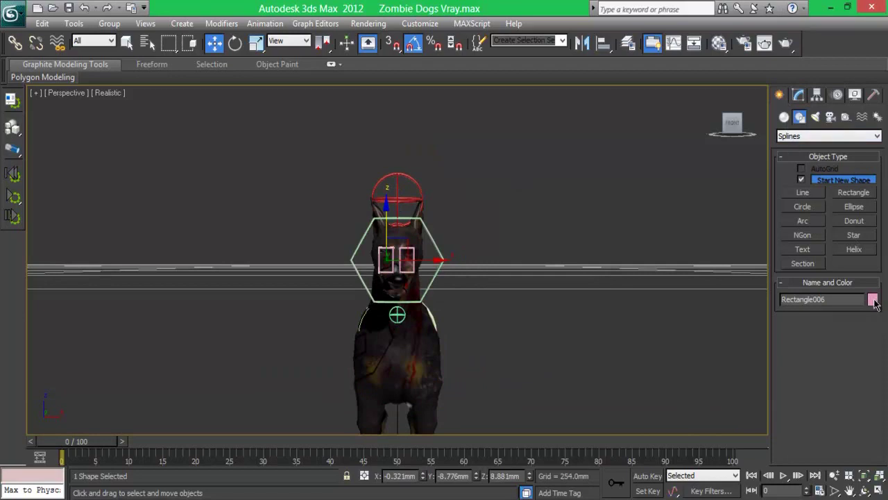
{"action": "left_click", "coordinate": [872, 299]}
{"action": "double_click", "coordinate": [396, 262]}
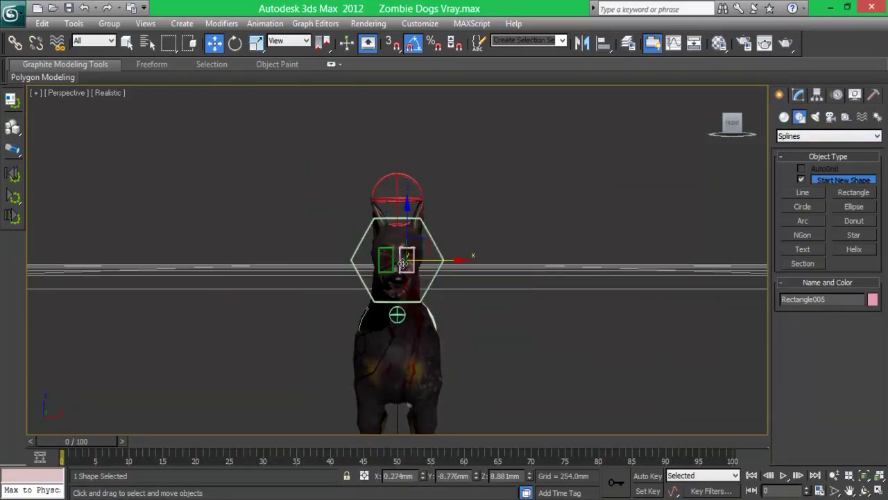
{"action": "left_click", "coordinate": [872, 299]}
{"action": "left_click", "coordinate": [517, 254]}
{"action": "left_click", "coordinate": [510, 330]}
Step: Make the hexagon head control yellow-green and inspect it from several angles
{"action": "left_click", "coordinate": [436, 272]}
{"action": "left_click", "coordinate": [872, 299]}
{"action": "left_click", "coordinate": [394, 243]}
{"action": "left_click", "coordinate": [505, 331]}
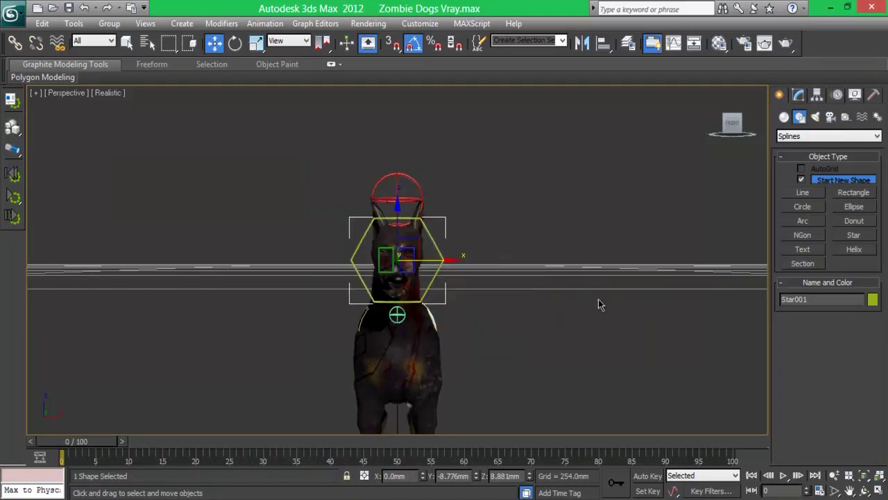
{"action": "left_click_drag", "start_coordinate": [732, 124], "coordinate": [43, 129]}
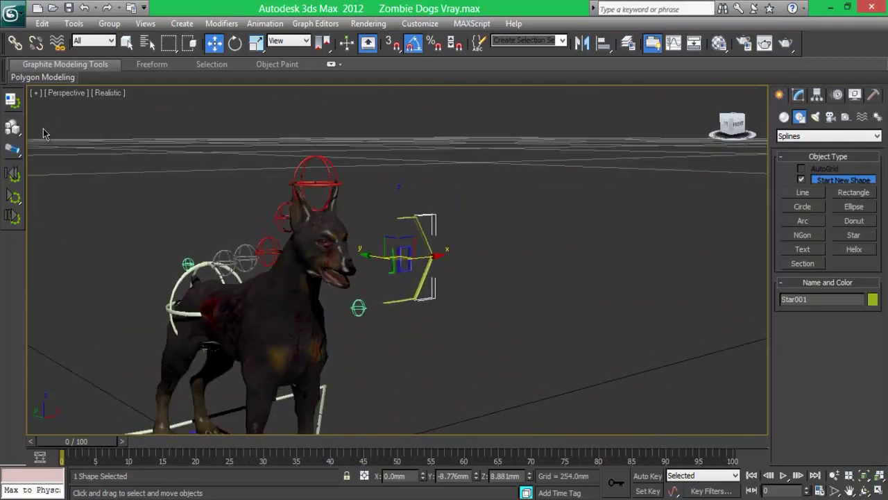
{"action": "mouse_move", "coordinate": [629, 192]}
{"action": "middle_mouse_down", "text": "alt"}
{"action": "mouse_move", "coordinate": [660, 178]}
{"action": "mouse_move", "coordinate": [676, 132]}
{"action": "mouse_move", "coordinate": [313, 138]}
{"action": "middle_mouse_up", "text": "alt"}
{"action": "left_click", "coordinate": [741, 134]}
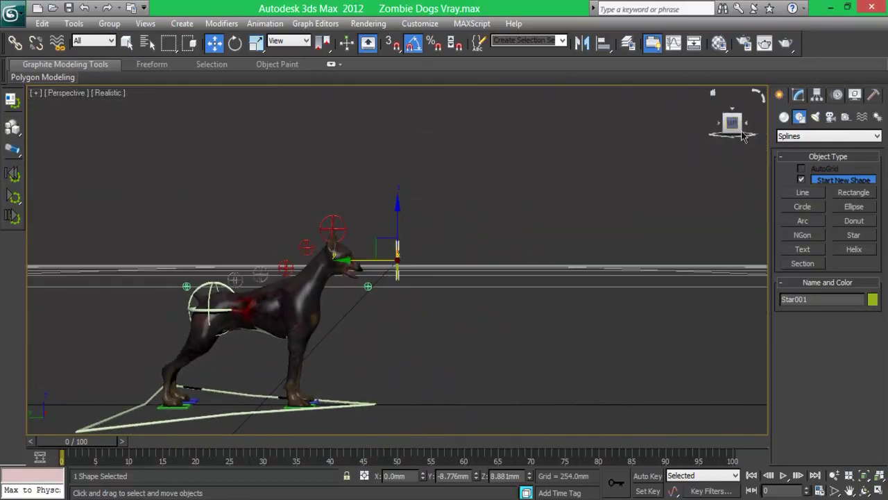
{"action": "middle_click_drag", "start_coordinate": [496, 280], "coordinate": [631, 225], "text": "alt"}
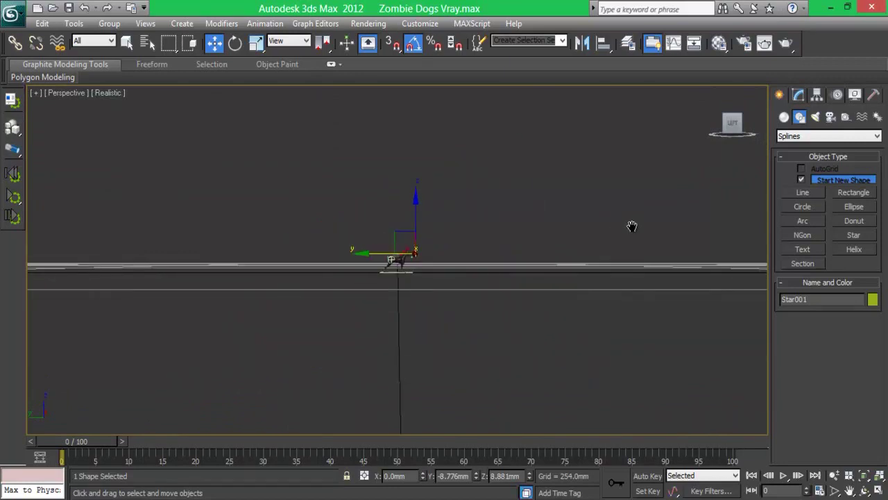
Step: Save the scene as Zombie Dogs Vray RiggingA.max
{"action": "left_click", "coordinate": [732, 123]}
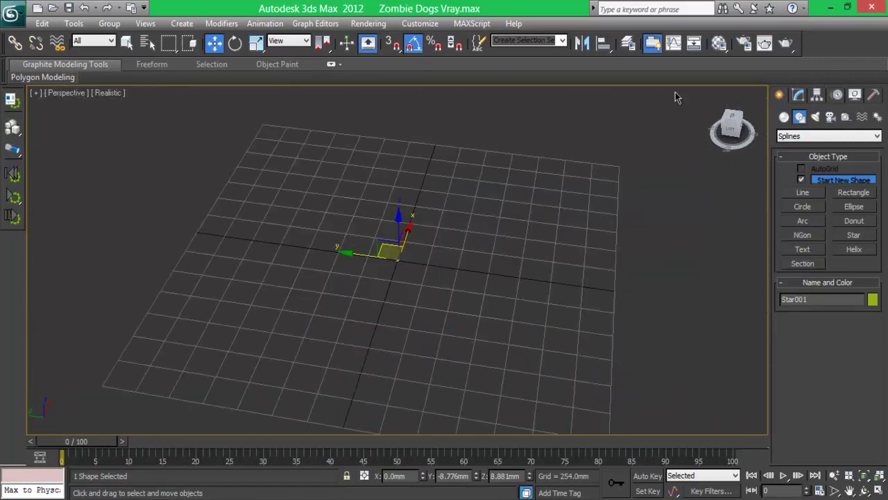
{"action": "left_click", "coordinate": [13, 13]}
{"action": "mouse_move", "coordinate": [47, 169]}
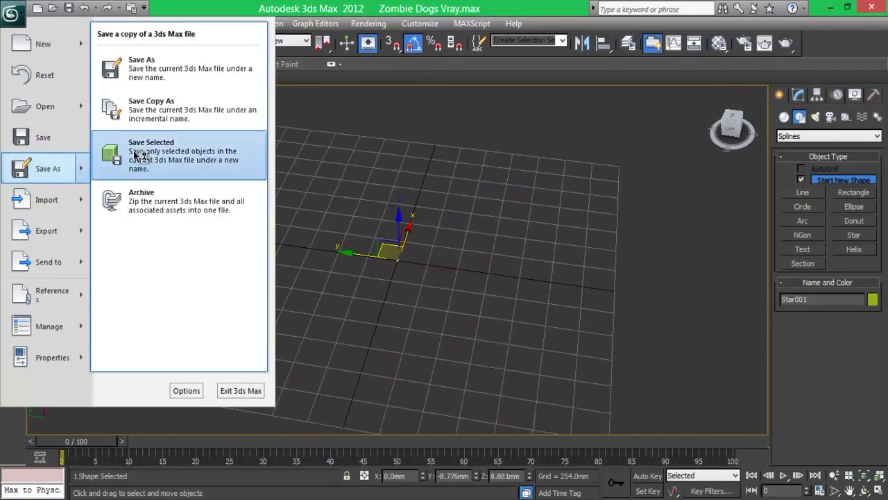
{"action": "left_click", "coordinate": [163, 79]}
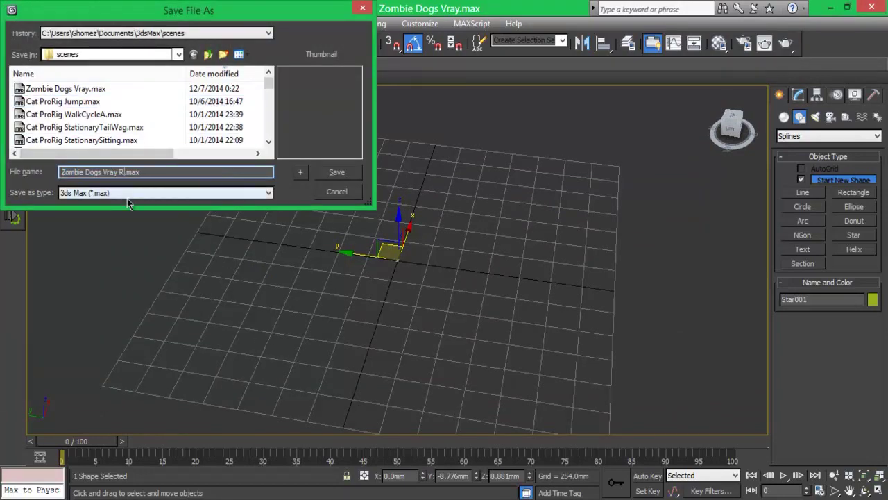
{"action": "type", "text": "ggingA"}
{"action": "left_click", "coordinate": [334, 172]}
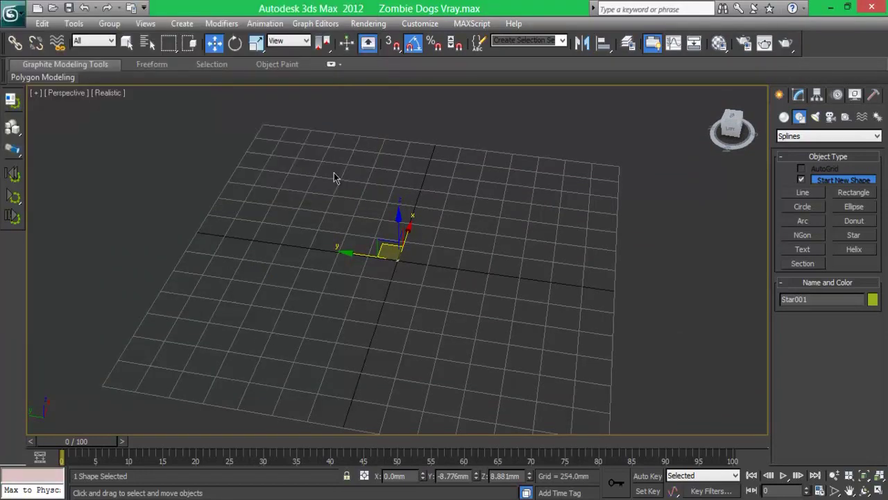
{"action": "left_click", "coordinate": [624, 44]}
{"action": "left_click", "coordinate": [706, 239]}
Step: Select all objects on the Zombie DogA, DogB and DogC layers
{"action": "left_click", "coordinate": [703, 253]}
{"action": "left_click", "coordinate": [600, 226]}
{"action": "left_click", "coordinate": [559, 224]}
{"action": "left_click", "coordinate": [628, 287]}
{"action": "left_click", "coordinate": [559, 224]}
{"action": "left_click", "coordinate": [603, 237], "text": "ctrl"}
{"action": "left_click", "coordinate": [604, 250], "text": "ctrl"}
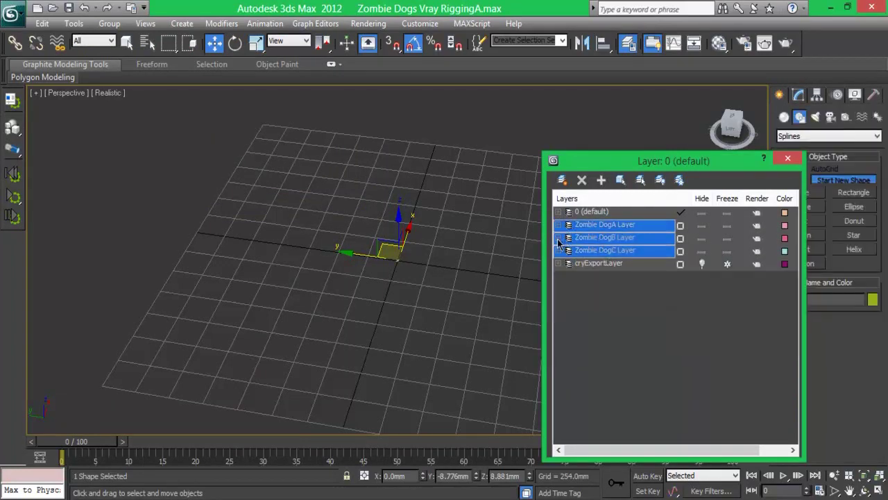
{"action": "right_click", "coordinate": [604, 250]}
{"action": "left_click", "coordinate": [587, 375]}
Step: Try a uniform scale-up of the dogs, then undo it
{"action": "key", "text": "r"}
{"action": "left_click_drag", "start_coordinate": [383, 190], "coordinate": [379, 201]}
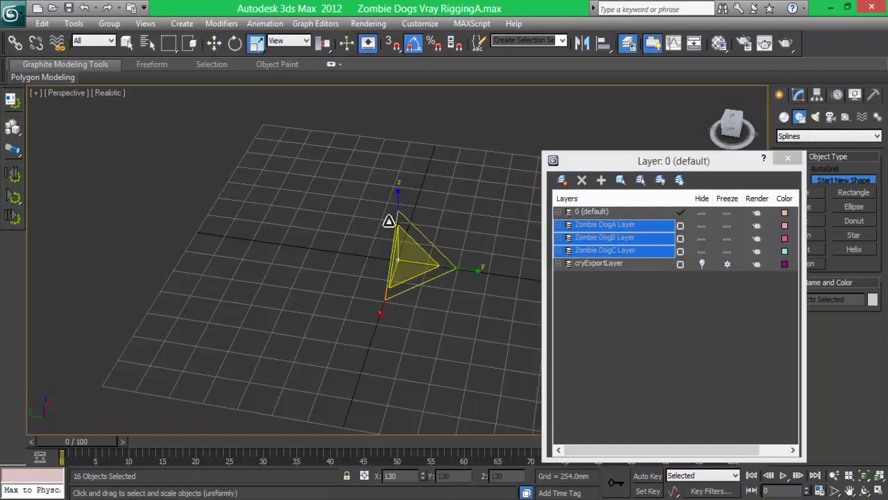
{"action": "key", "text": "ctrl+z"}
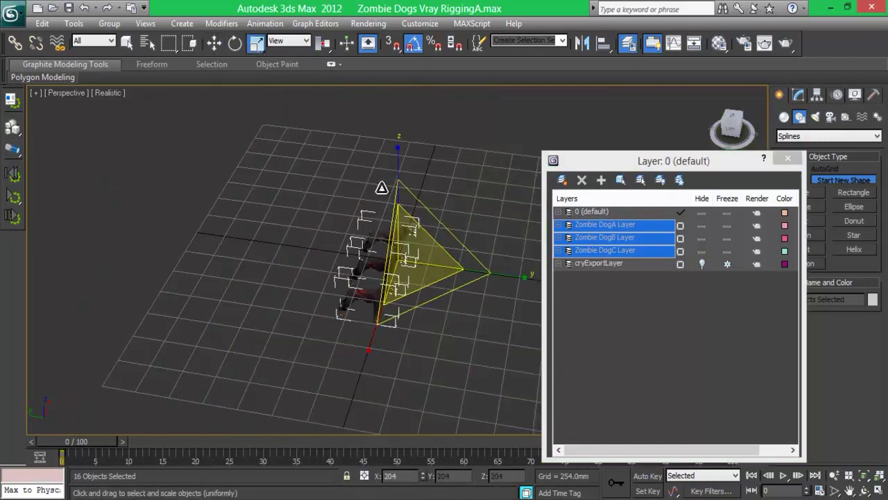
{"action": "left_click", "coordinate": [730, 128]}
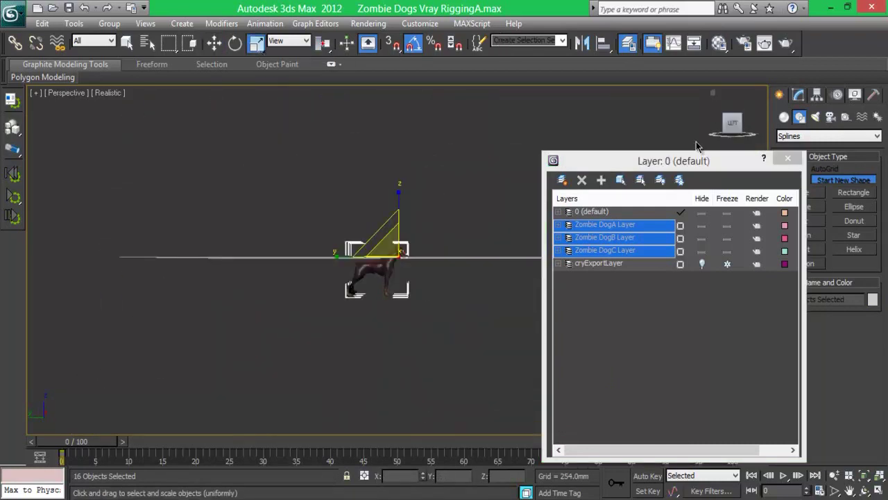
{"action": "left_click_drag", "start_coordinate": [720, 132], "coordinate": [676, 143]}
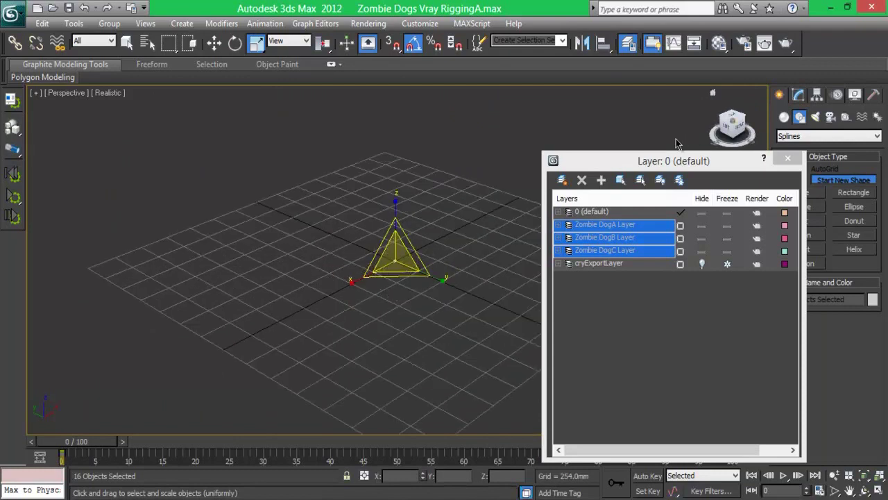
Step: Select everything on the 0 and dog layers and uniformly scale it up
{"action": "left_click", "coordinate": [587, 211]}
{"action": "left_click", "coordinate": [601, 249], "text": "shift"}
{"action": "right_click", "coordinate": [562, 249]}
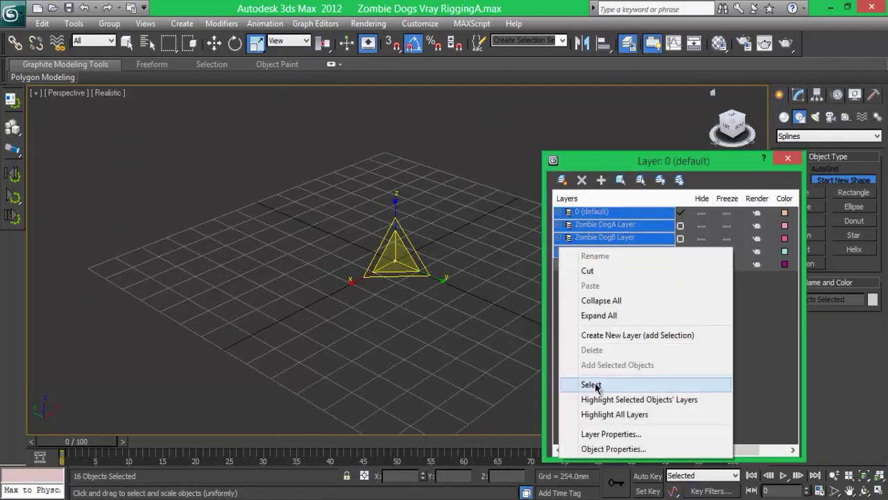
{"action": "left_click", "coordinate": [595, 383]}
{"action": "left_click_drag", "start_coordinate": [400, 299], "coordinate": [565, 91]}
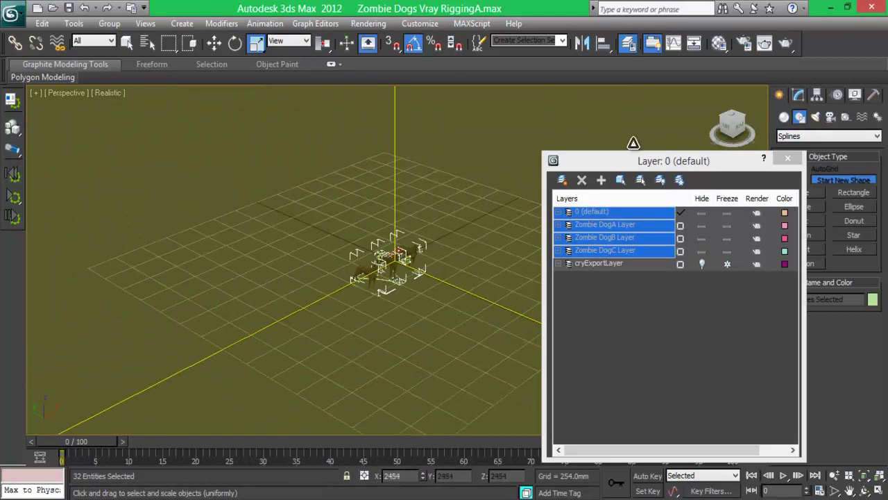
{"action": "left_click_drag", "start_coordinate": [565, 91], "coordinate": [464, 132]}
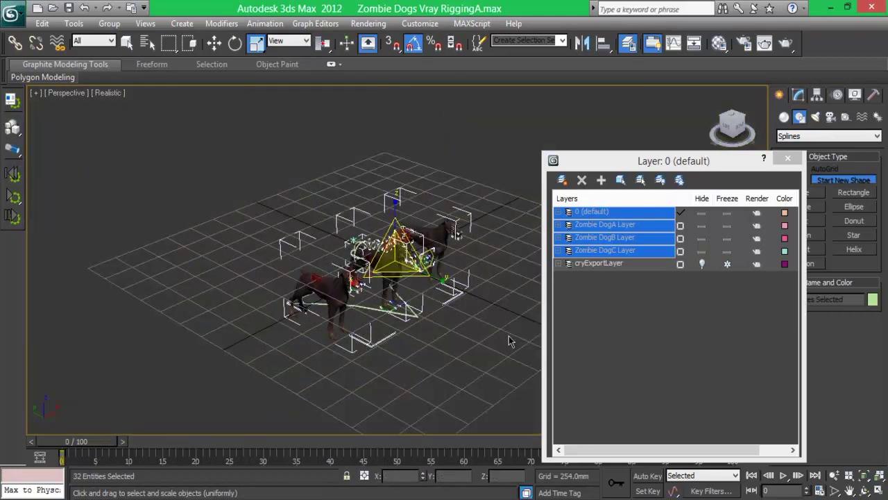
Step: Raise the scaled dogs in Z so they stand on the ground grid
{"action": "left_click", "coordinate": [729, 130]}
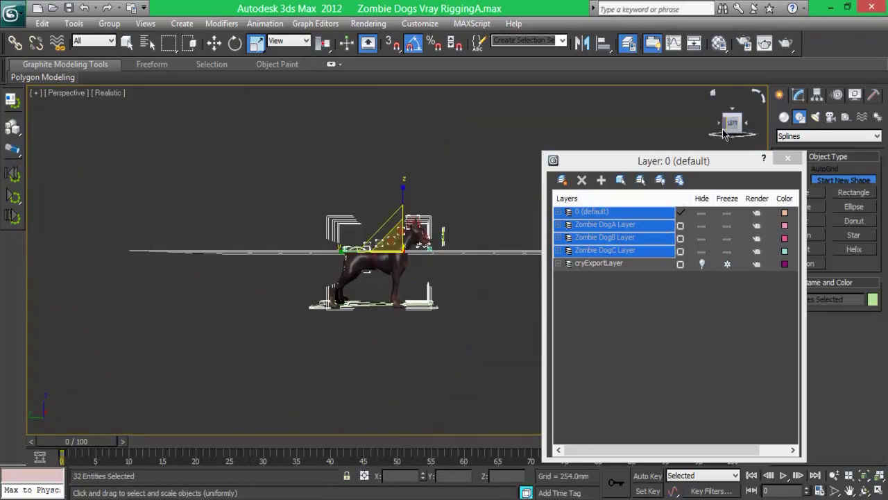
{"action": "left_click", "coordinate": [219, 44]}
{"action": "left_click_drag", "start_coordinate": [401, 200], "coordinate": [408, 148]}
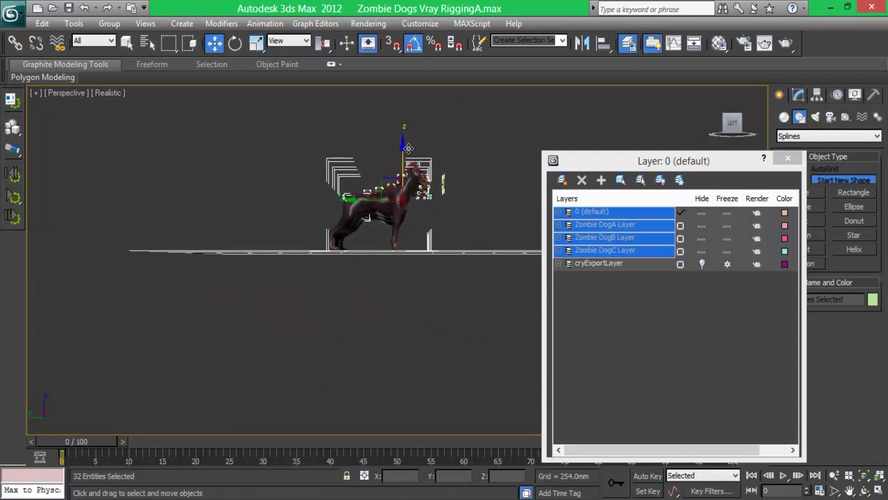
{"action": "left_click", "coordinate": [787, 159]}
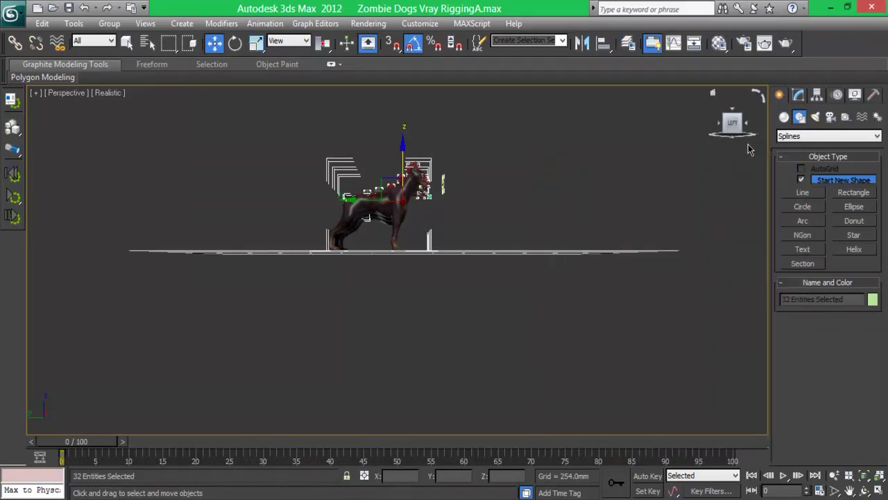
Step: Hide the Zombie DogB and DogC layers and deselect the dog mesh, keeping only the controls
{"action": "left_click", "coordinate": [732, 123]}
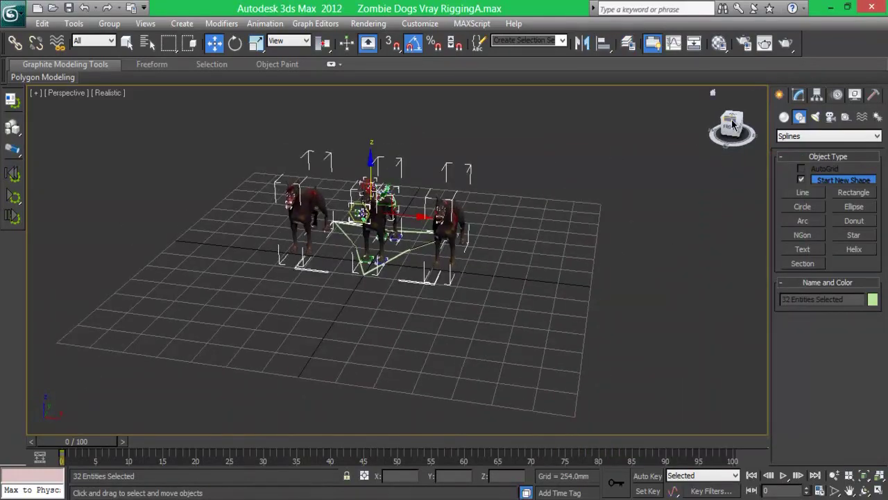
{"action": "left_click", "coordinate": [732, 124]}
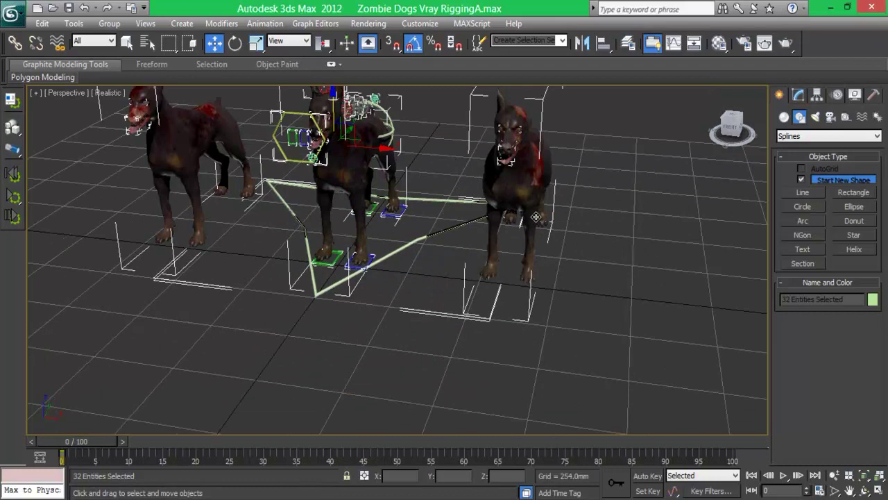
{"action": "left_click", "coordinate": [731, 131]}
{"action": "key", "text": "z"}
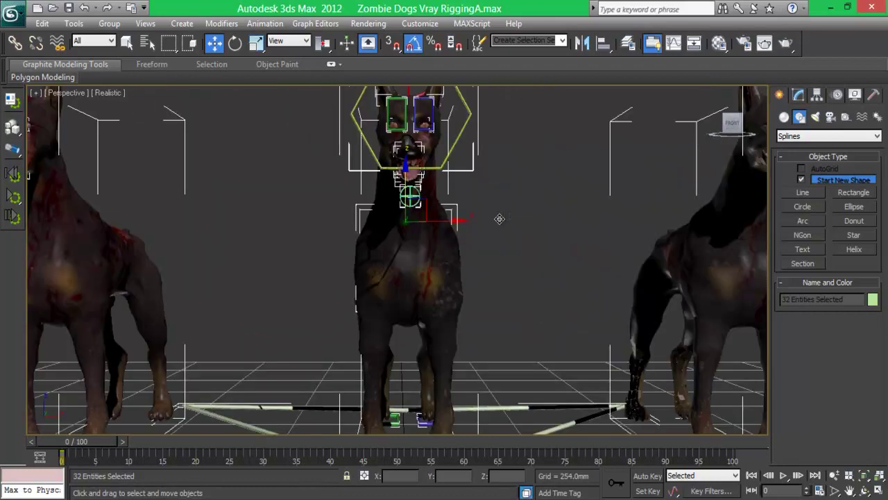
{"action": "key", "text": "shift+z"}
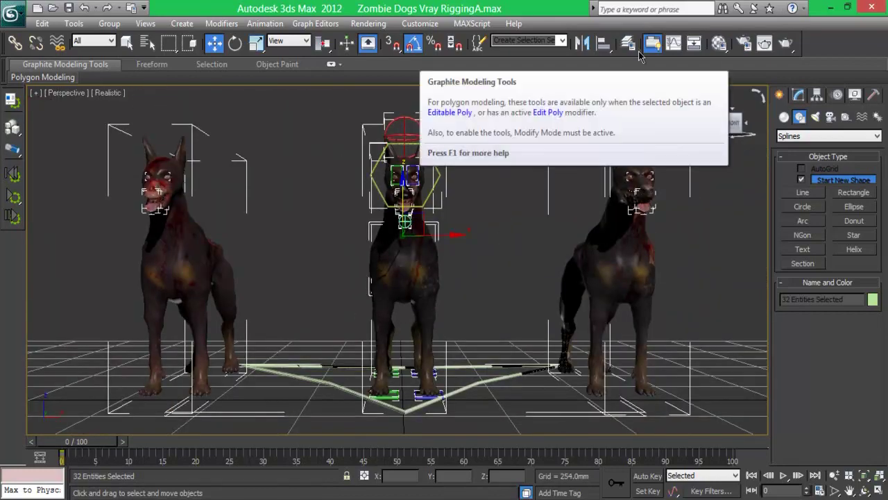
{"action": "left_click", "coordinate": [628, 43]}
{"action": "left_click", "coordinate": [604, 237]}
{"action": "left_click", "coordinate": [604, 250]}
{"action": "left_click", "coordinate": [562, 211]}
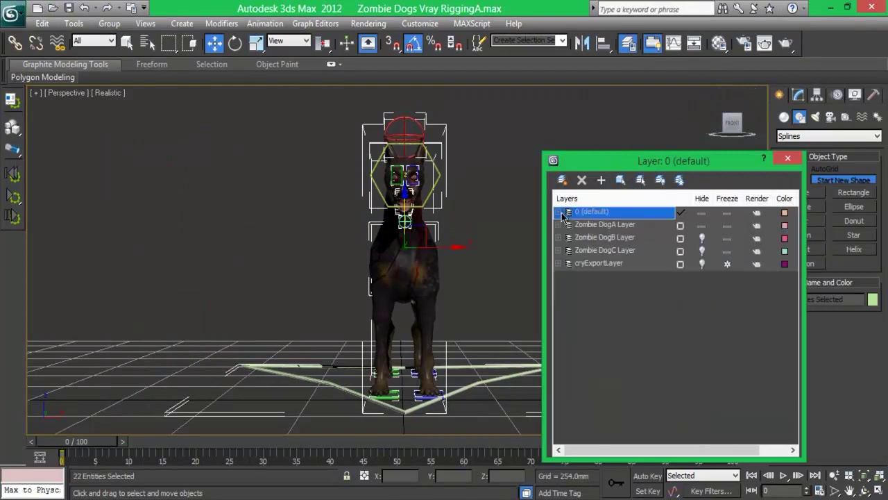
{"action": "left_click", "coordinate": [415, 281], "text": "alt"}
Step: Create a new layer named Zombie DogA Control Objects for the selected controls
{"action": "left_click", "coordinate": [561, 179]}
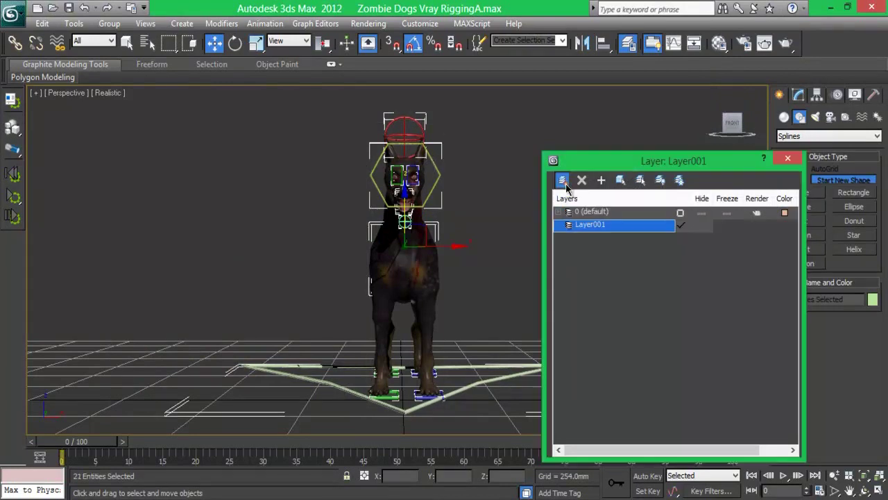
{"action": "type", "text": "Zombie DogA Control Objects"}
{"action": "key", "text": "Return"}
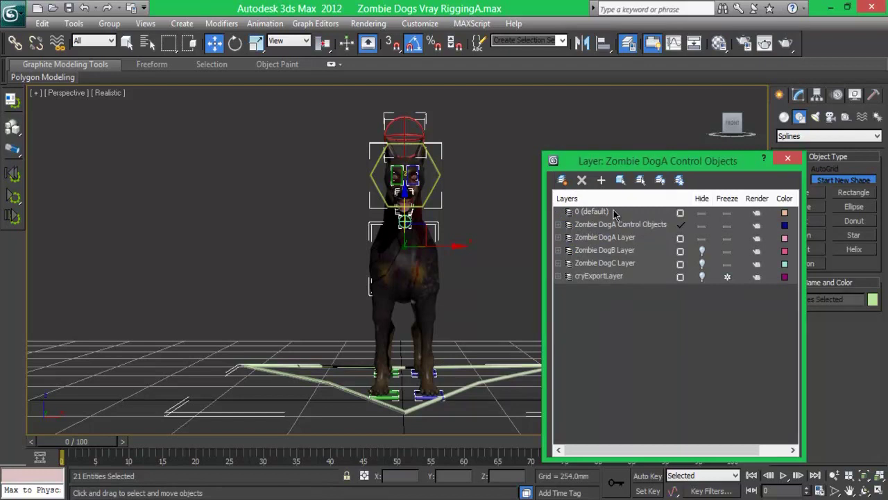
{"action": "left_click", "coordinate": [613, 212]}
{"action": "left_click", "coordinate": [697, 230]}
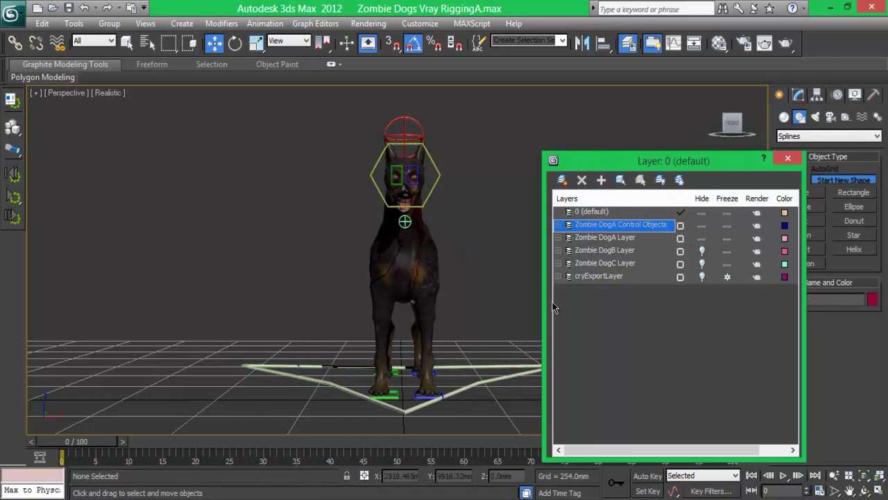
Step: Nudge the two green foot controls slightly left
{"action": "left_click", "coordinate": [394, 374]}
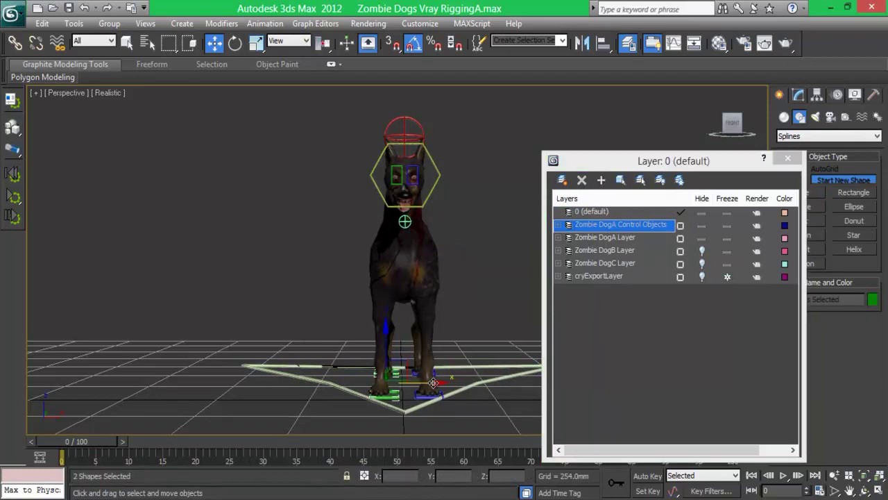
{"action": "left_click_drag", "start_coordinate": [432, 382], "coordinate": [429, 382]}
{"action": "left_click_drag", "start_coordinate": [734, 124], "coordinate": [463, 206]}
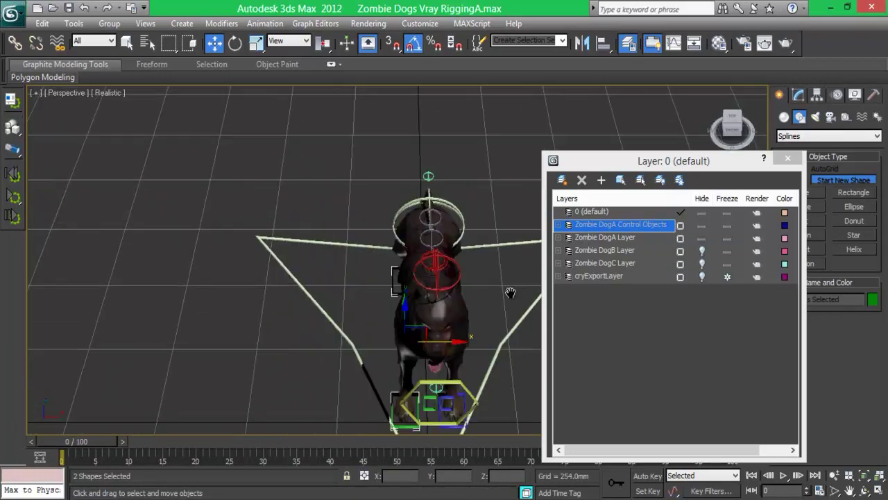
{"action": "mouse_move", "coordinate": [732, 135]}
{"action": "left_mouse_down"}
{"action": "mouse_move", "coordinate": [486, 188]}
{"action": "mouse_move", "coordinate": [497, 219]}
{"action": "left_mouse_up"}
Step: Reset the Z position of three foot control shapes to zero
{"action": "left_click", "coordinate": [463, 333]}
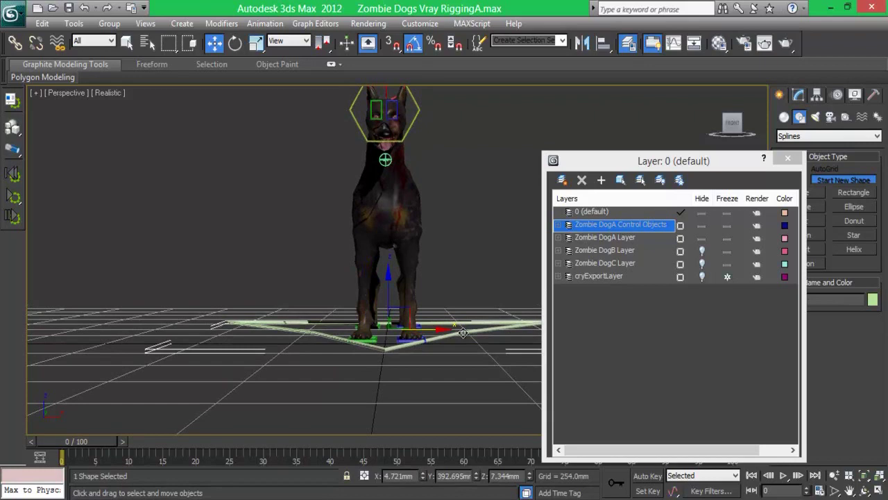
{"action": "left_click", "coordinate": [372, 341]}
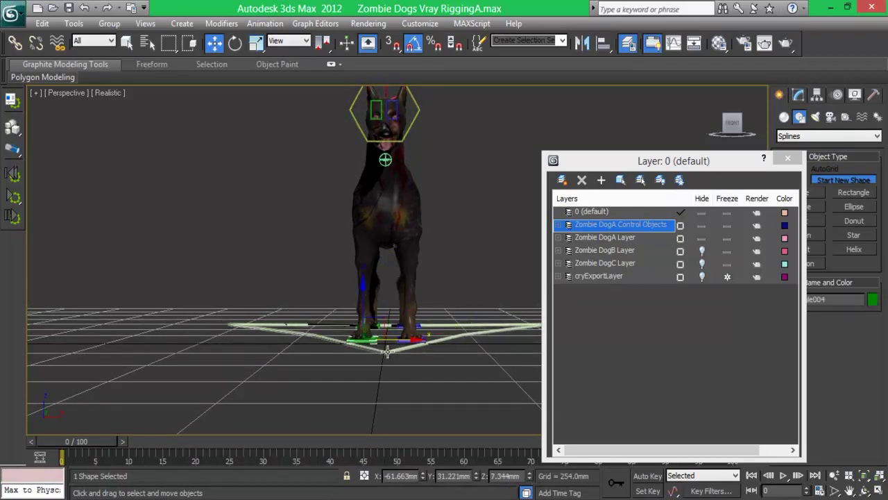
{"action": "left_click", "coordinate": [406, 402]}
{"action": "left_click", "coordinate": [370, 340]}
{"action": "right_click", "coordinate": [530, 479]}
{"action": "left_click", "coordinate": [410, 340]}
{"action": "right_click", "coordinate": [529, 479]}
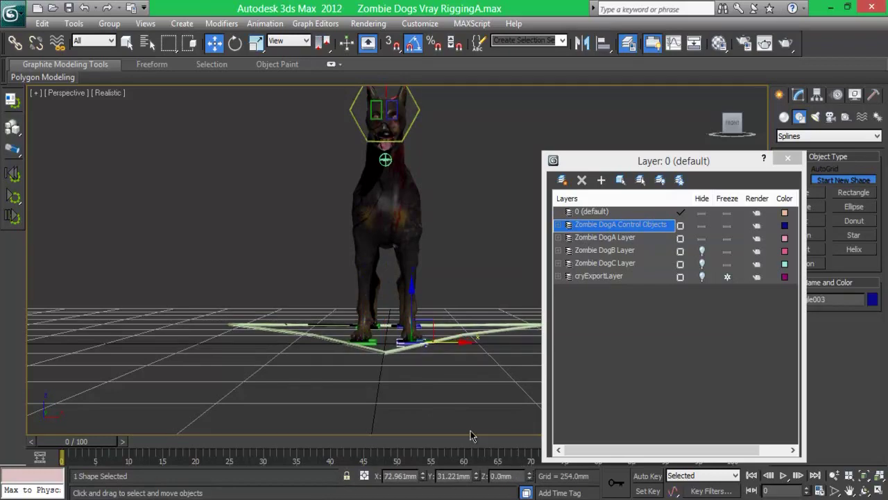
{"action": "left_click", "coordinate": [378, 327]}
{"action": "right_click", "coordinate": [529, 477]}
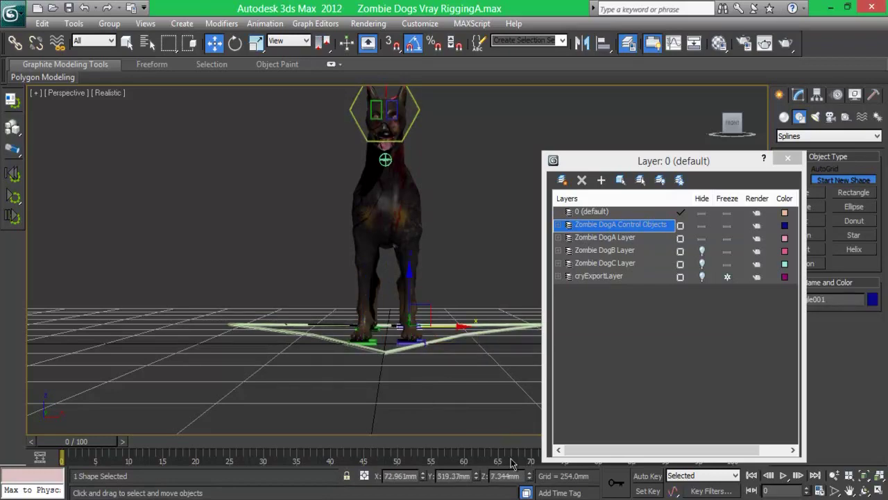
Step: Select the rig controls in left view and lower the whole rig slightly
{"action": "left_click_drag", "start_coordinate": [732, 123], "coordinate": [43, 134]}
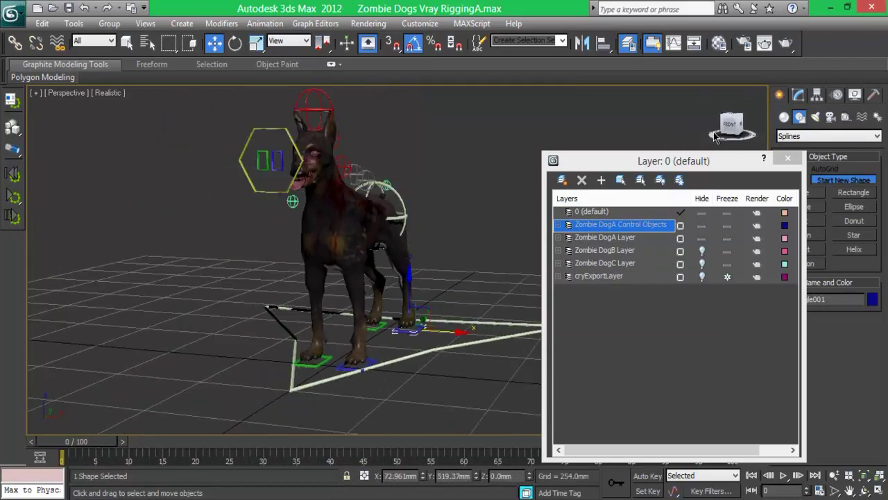
{"action": "left_click", "coordinate": [672, 143]}
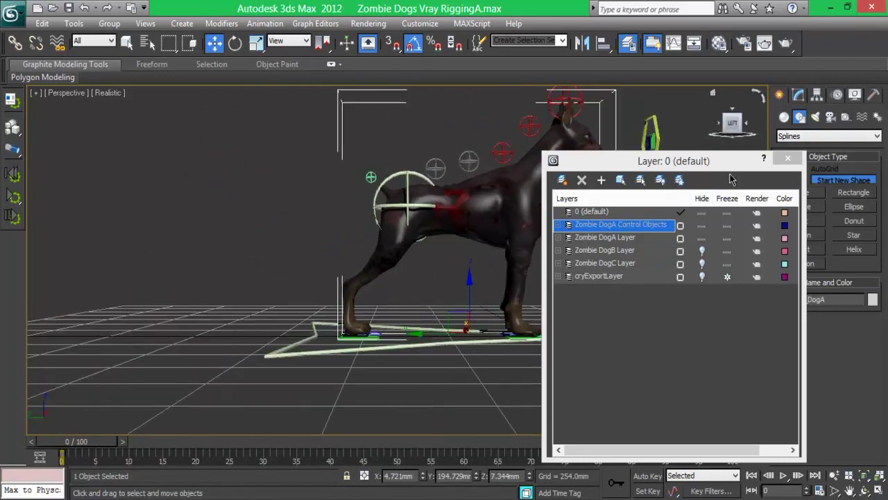
{"action": "left_click_drag", "start_coordinate": [693, 161], "coordinate": [178, 173]}
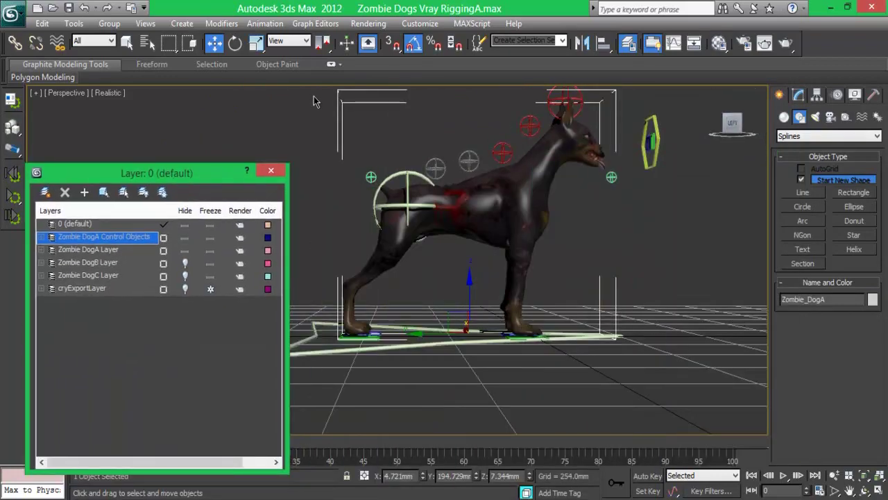
{"action": "left_click_drag", "start_coordinate": [647, 238], "coordinate": [661, 231]}
{"action": "left_click_drag", "start_coordinate": [548, 106], "coordinate": [671, 162]}
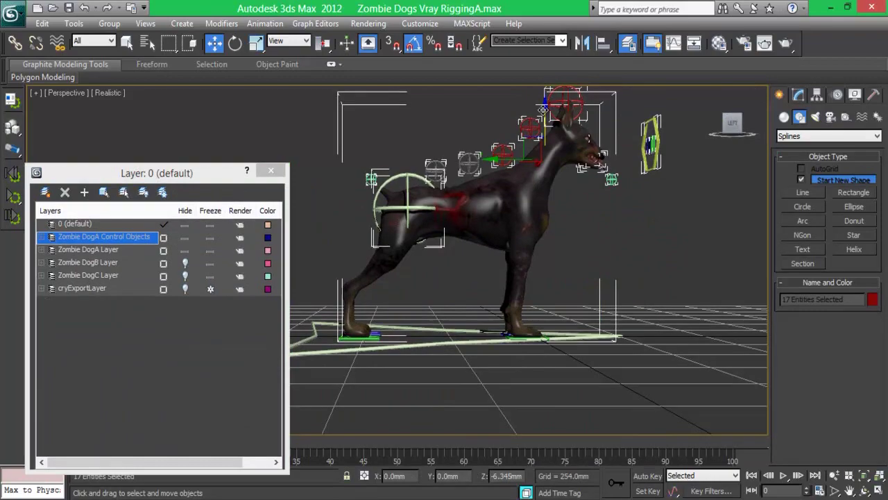
{"action": "scroll", "coordinate": [561, 305], "scroll_direction": "up", "scroll_amount": 3}
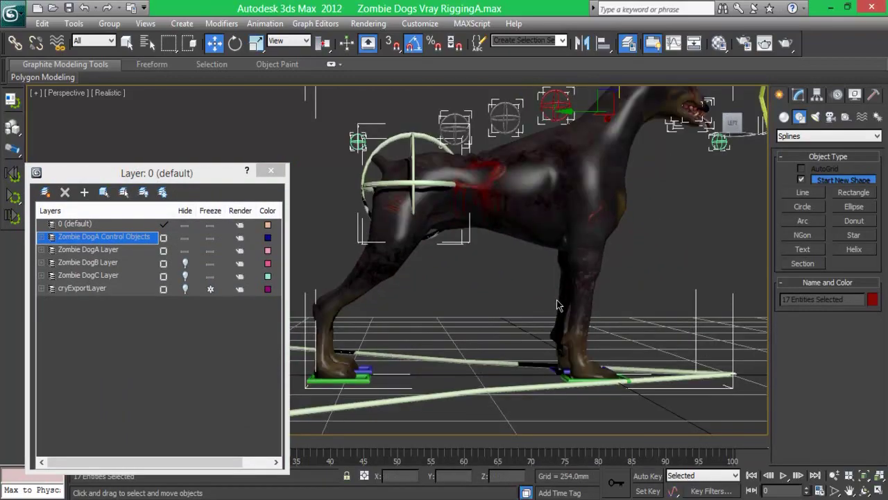
{"action": "mouse_move", "coordinate": [676, 233]}
{"action": "middle_mouse_down", "text": "alt"}
{"action": "mouse_move", "coordinate": [618, 104]}
{"action": "mouse_move", "coordinate": [547, 112]}
{"action": "mouse_move", "coordinate": [518, 136]}
{"action": "mouse_move", "coordinate": [720, 128]}
{"action": "mouse_move", "coordinate": [625, 167]}
{"action": "mouse_move", "coordinate": [671, 169]}
{"action": "mouse_move", "coordinate": [639, 125]}
{"action": "mouse_move", "coordinate": [534, 296]}
{"action": "middle_mouse_up", "text": "alt"}
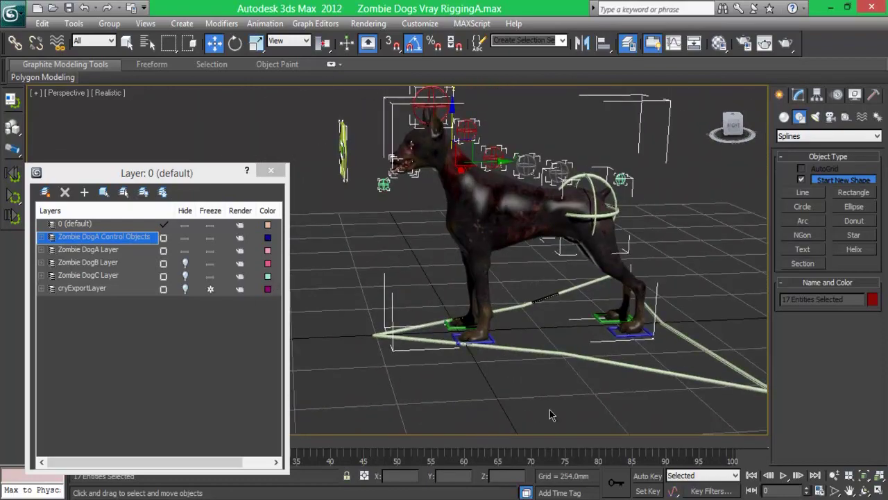
Step: Refine the selection: add the ground spline and foot controls, remove the head controls
{"action": "left_click", "coordinate": [544, 354], "text": "ctrl"}
{"action": "left_click", "coordinate": [475, 340], "text": "ctrl"}
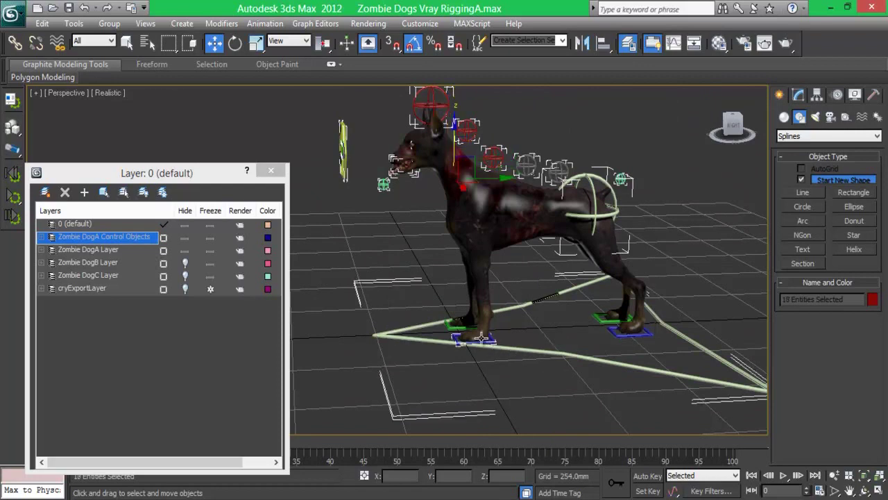
{"action": "left_click", "coordinate": [621, 336], "text": "ctrl"}
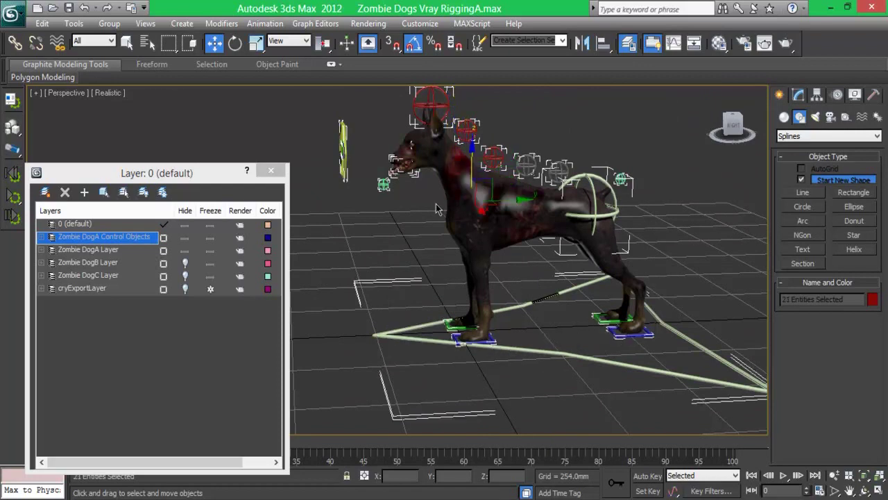
{"action": "left_click", "coordinate": [401, 148], "text": "alt"}
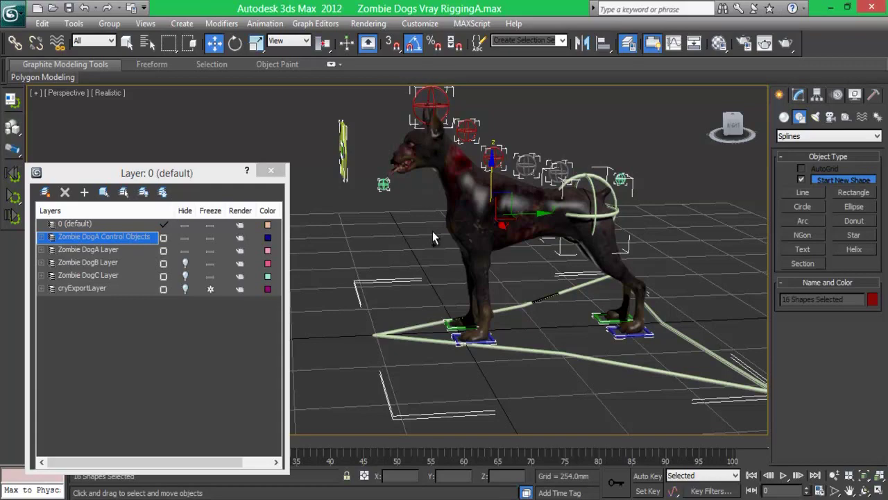
Step: Work in the Zombie DogA Control Objects layer's options, then hide the Zombie DogA Layer
{"action": "right_click", "coordinate": [123, 238]}
{"action": "left_click", "coordinate": [163, 378]}
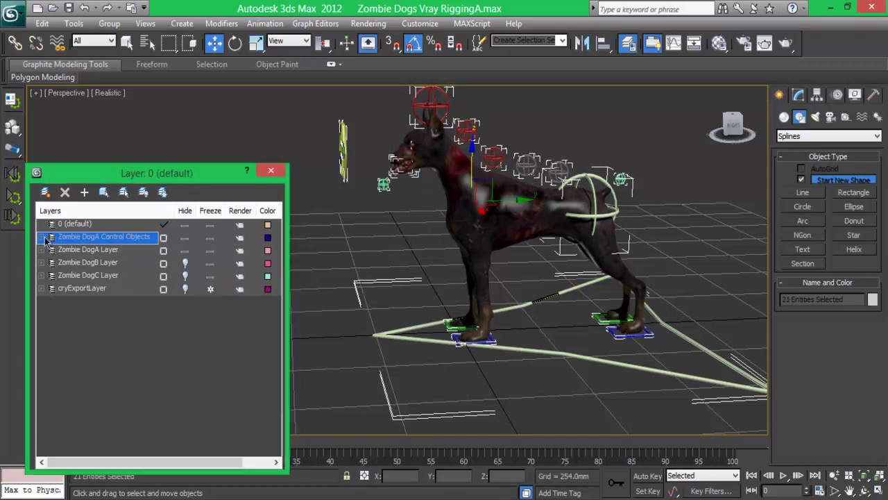
{"action": "left_click", "coordinate": [41, 237]}
{"action": "left_click_drag", "start_coordinate": [83, 249], "coordinate": [84, 300]}
{"action": "right_click", "coordinate": [43, 279]}
{"action": "left_click", "coordinate": [66, 416]}
{"action": "left_click", "coordinate": [46, 237]}
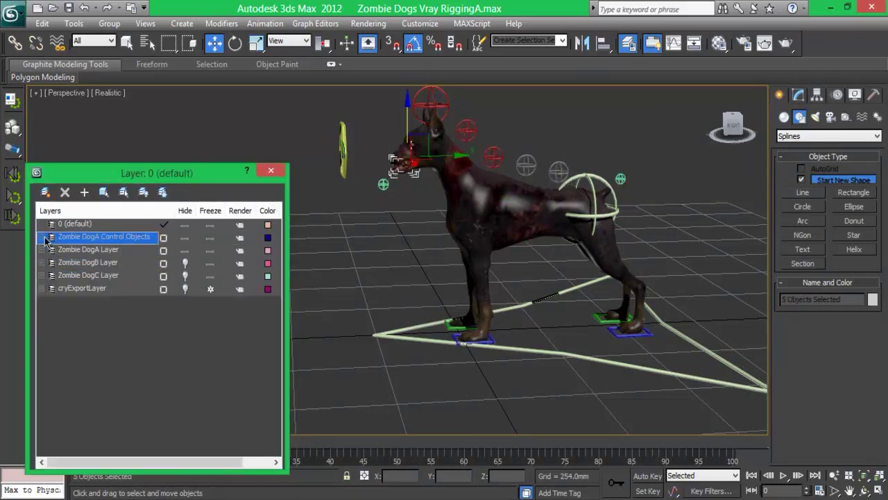
{"action": "left_click", "coordinate": [41, 249]}
{"action": "left_click", "coordinate": [184, 250]}
Step: Select every shape in the control layer and freeze their transforms
{"action": "right_click", "coordinate": [119, 238]}
{"action": "left_click", "coordinate": [139, 373]}
{"action": "right_click", "coordinate": [423, 269], "text": "alt"}
{"action": "left_click", "coordinate": [388, 224]}
{"action": "left_click", "coordinate": [690, 335]}
Step: Unhide the Zombie DogA Layer and verify the control layer lists its 16 shapes
{"action": "left_click", "coordinate": [184, 250]}
{"action": "left_click", "coordinate": [42, 249]}
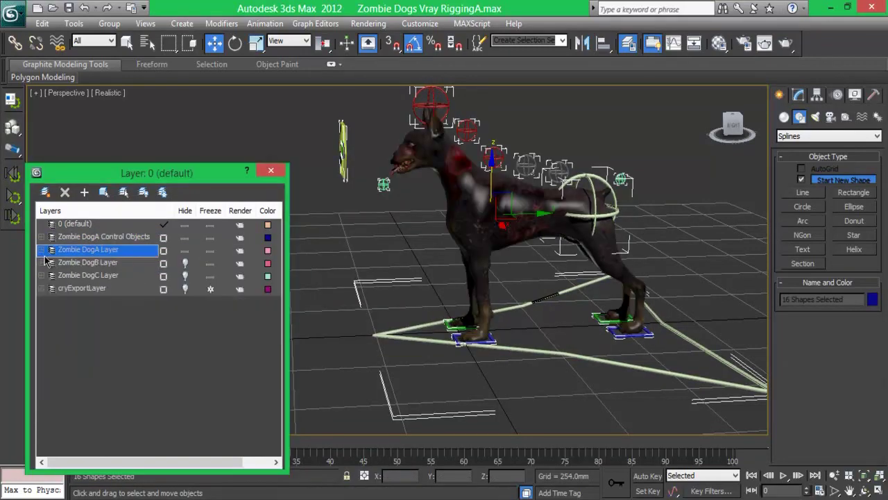
{"action": "left_click", "coordinate": [271, 172]}
{"action": "left_click", "coordinate": [628, 43]}
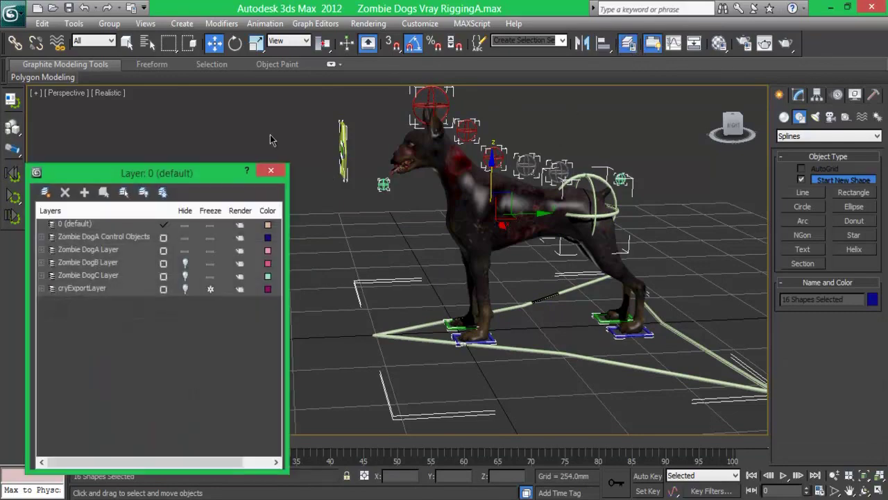
{"action": "left_click", "coordinate": [42, 236]}
{"action": "scroll", "coordinate": [97, 333], "scroll_direction": "down", "scroll_amount": 1}
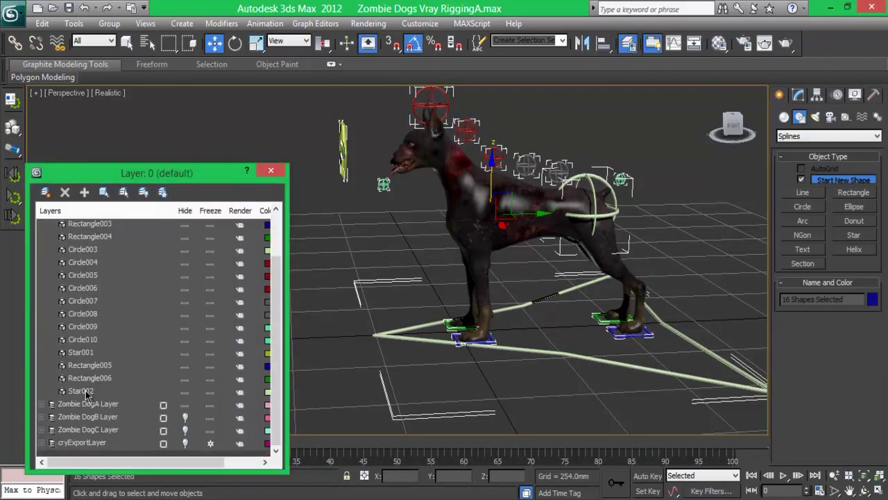
{"action": "scroll", "coordinate": [59, 391], "scroll_direction": "up", "scroll_amount": 1}
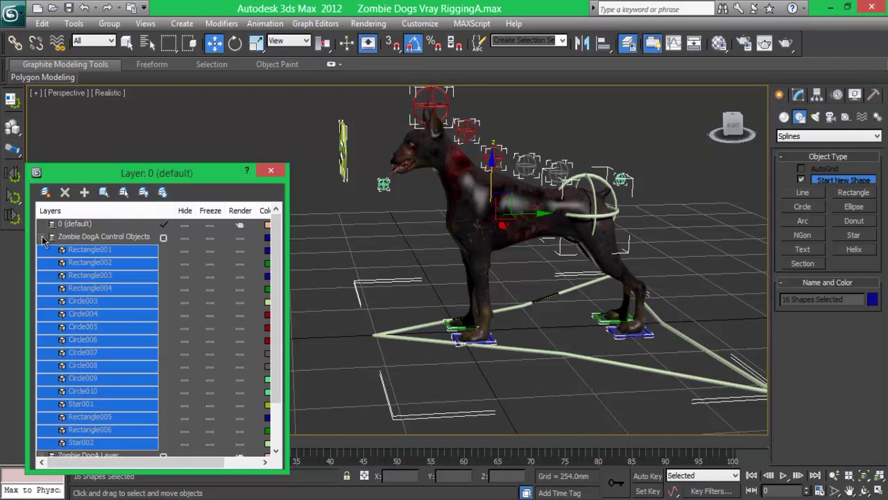
{"action": "left_click", "coordinate": [43, 237]}
{"action": "left_click", "coordinate": [460, 199]}
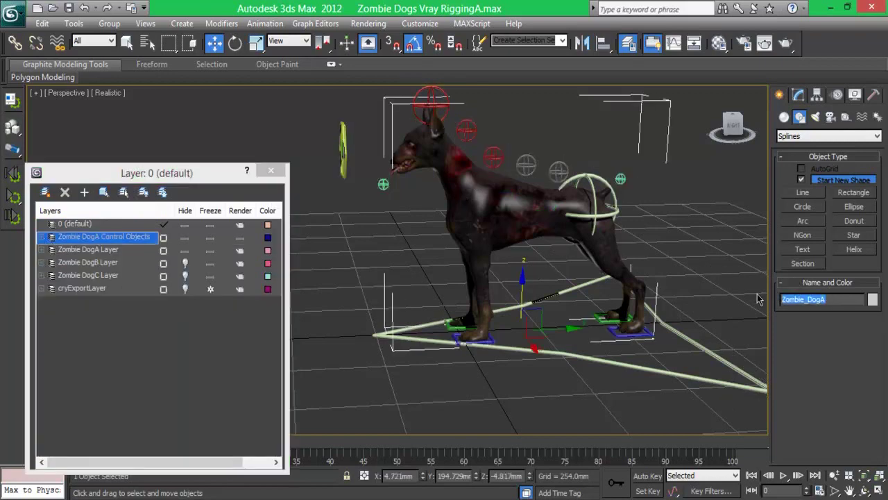
{"action": "left_click", "coordinate": [643, 373]}
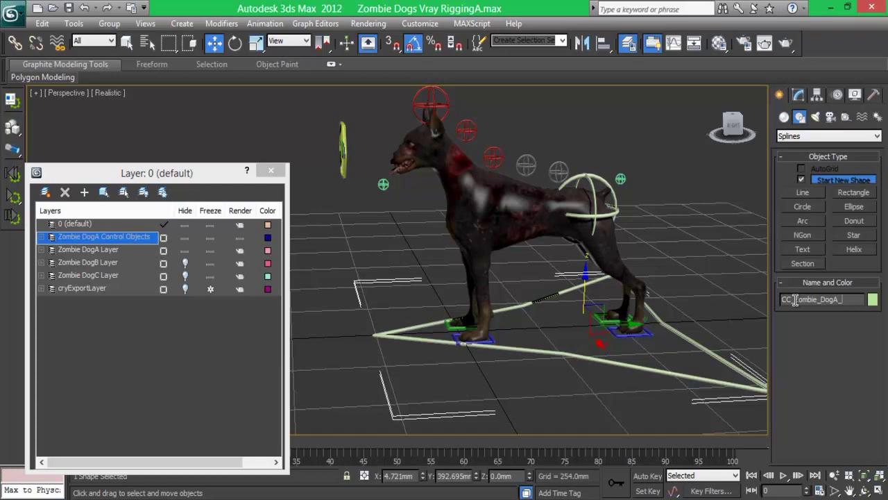
Step: Rename the hip, tail and head controls CC_Zombie_DogA_COG01, Tail01 and Head01
{"action": "type", "text": "C"}
{"action": "left_click", "coordinate": [618, 201]}
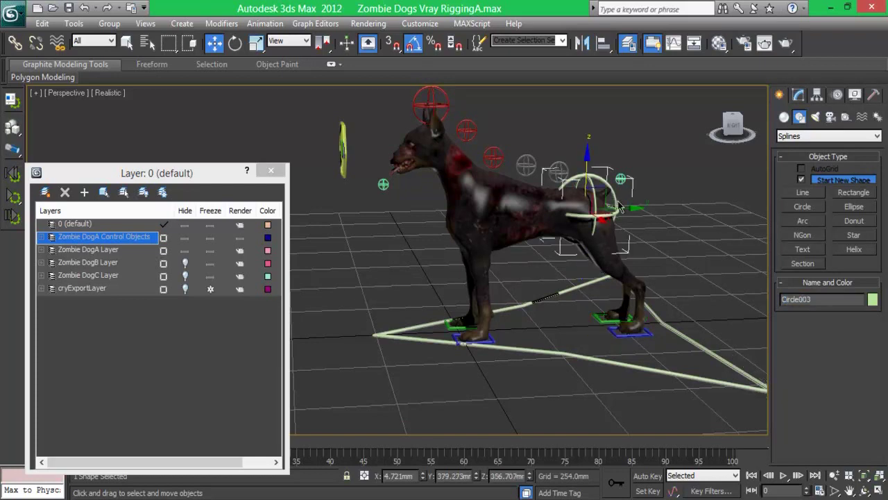
{"action": "left_click", "coordinate": [795, 299]}
{"action": "type", "text": "C_Zombie_DogA_COG01"}
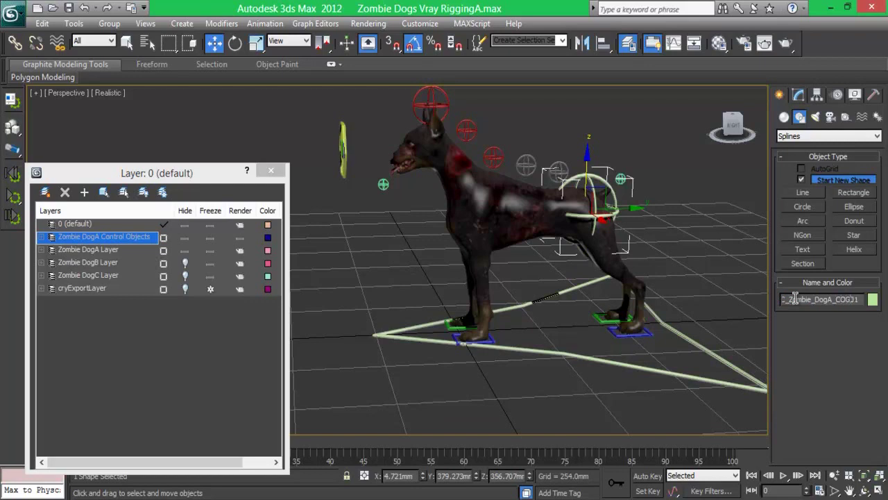
{"action": "left_click", "coordinate": [620, 179]}
{"action": "key", "text": "ctrl+v"}
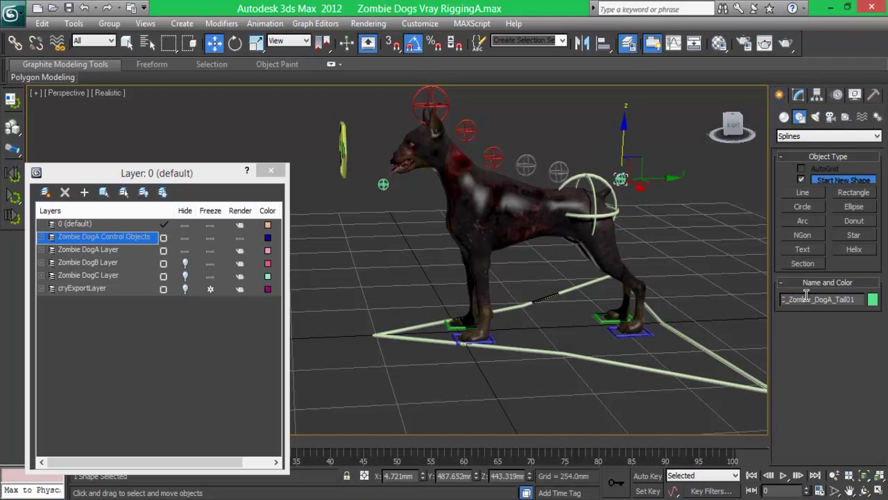
{"action": "left_click", "coordinate": [448, 115]}
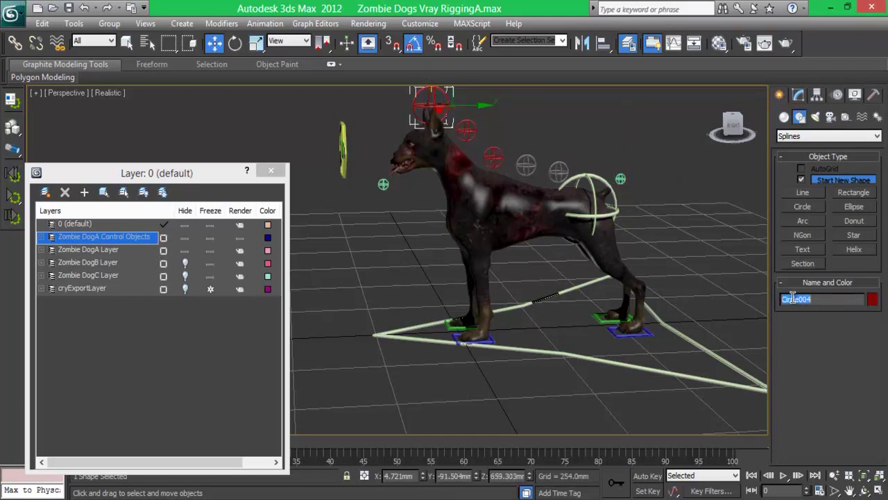
Step: Rename the jaw, eye, chest and neck controls CC_Zombie_DogA_Jaw01, Eyez01, Chest01 and Neck01
{"action": "left_click", "coordinate": [383, 185]}
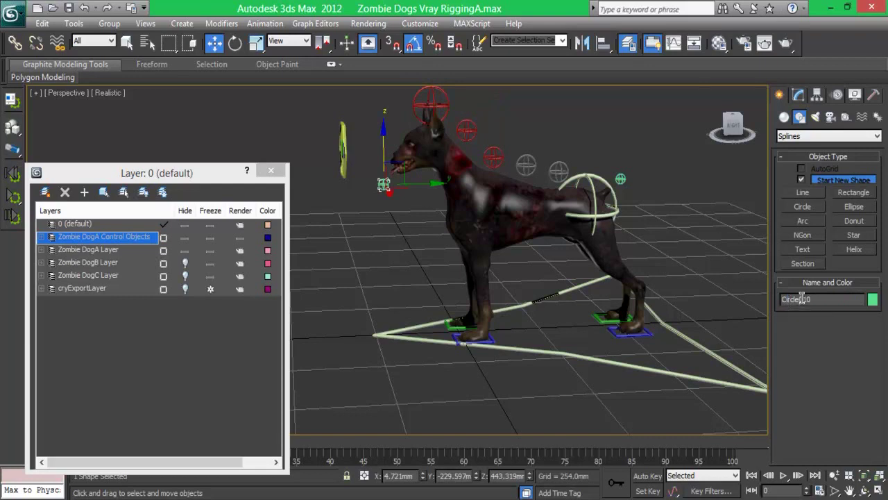
{"action": "type", "text": "Jaw"}
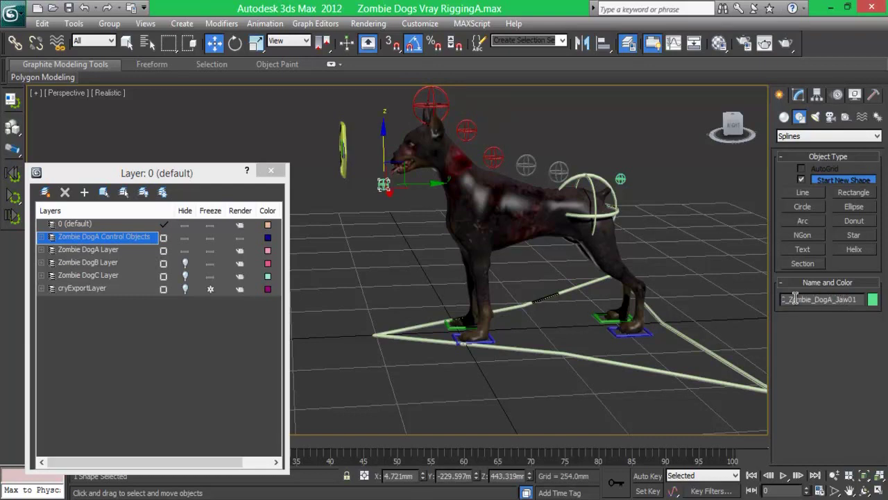
{"action": "left_click", "coordinate": [343, 165]}
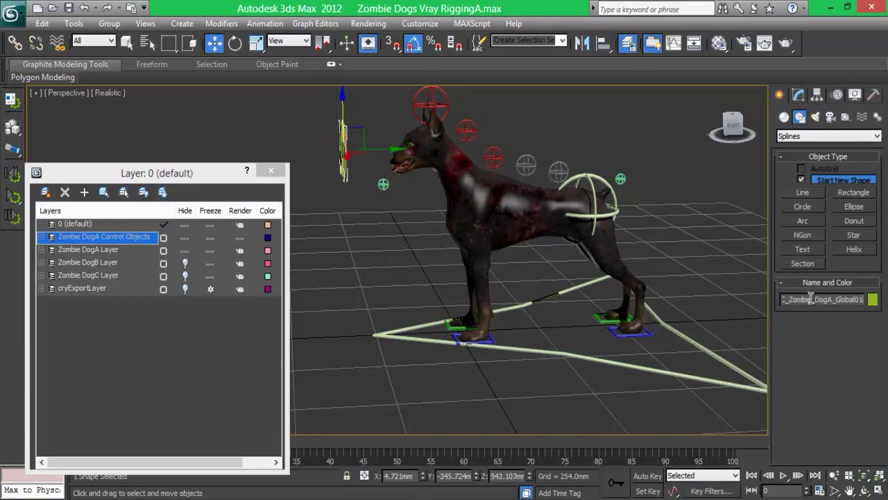
{"action": "type", "text": "Eyez"}
{"action": "left_click", "coordinate": [493, 158]}
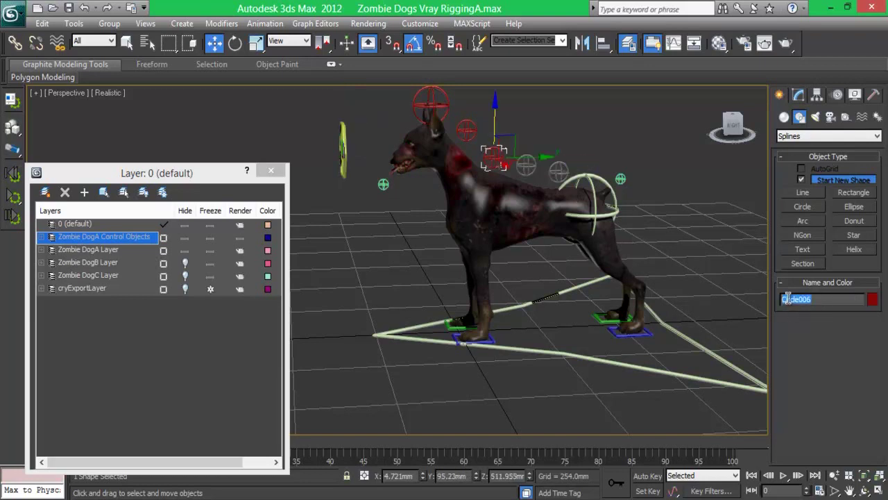
{"action": "type", "text": "Chest01"}
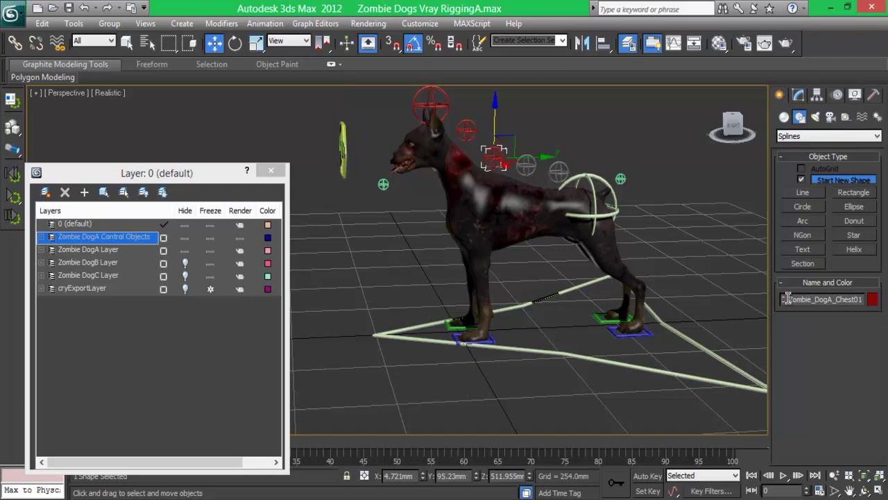
{"action": "key", "text": "Page_Down"}
{"action": "type", "text": "Neck"}
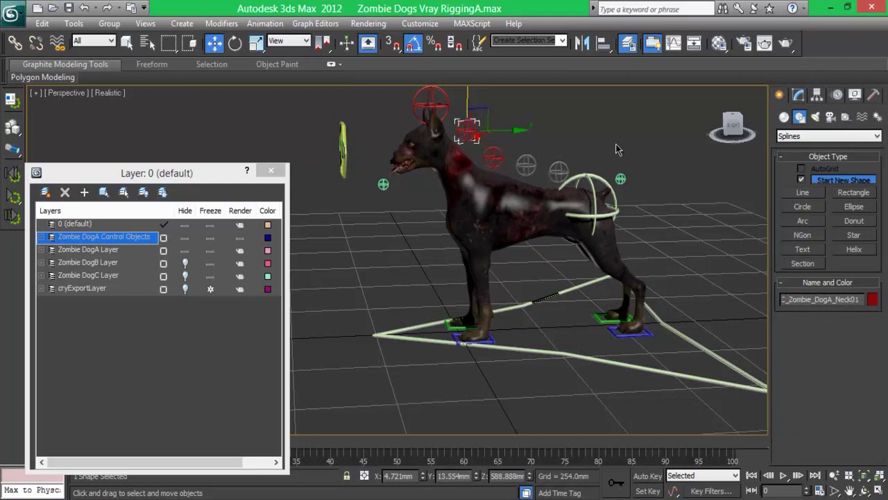
{"action": "left_click", "coordinate": [533, 171]}
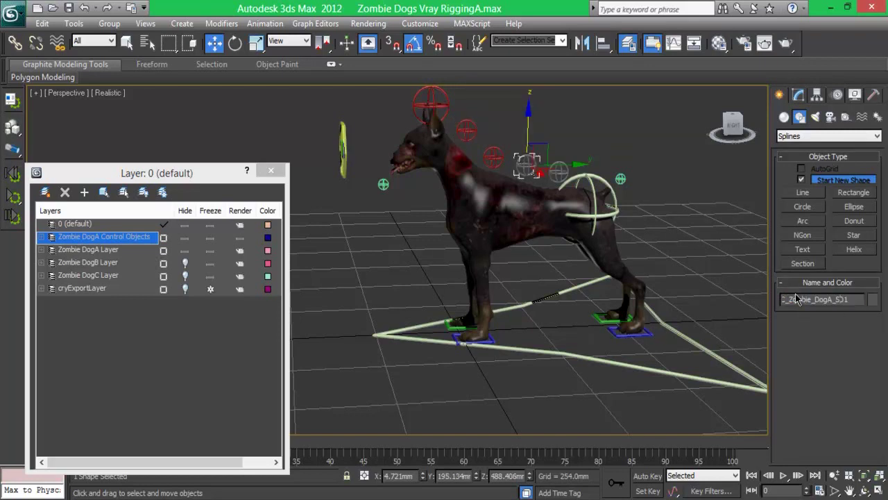
Step: Name the second spine circle and the front-left paw CC_Zombie_DogA_F_L_Paw01
{"action": "left_click", "coordinate": [562, 170]}
{"action": "double_click", "coordinate": [807, 297]}
{"action": "key", "text": "ctrl+v"}
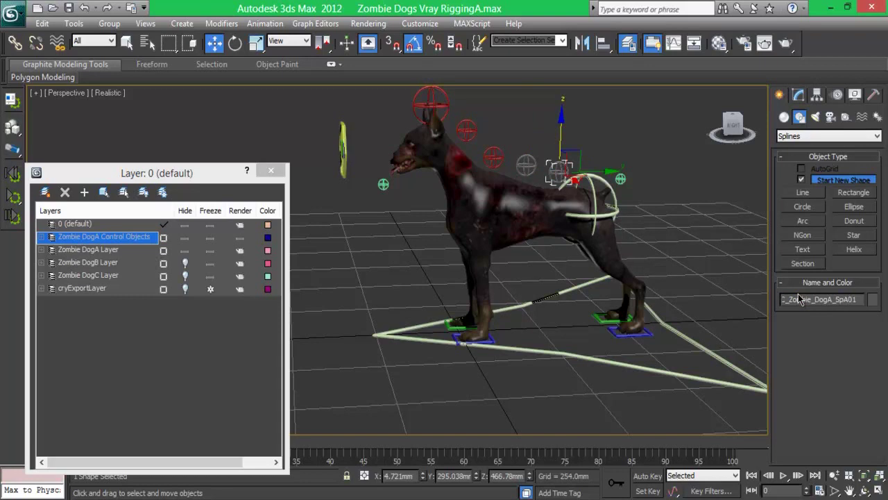
{"action": "left_click", "coordinate": [473, 340]}
{"action": "double_click", "coordinate": [804, 299]}
{"action": "key", "text": "ctrl+v"}
{"action": "key", "text": "shift+Left"}
{"action": "type", "text": "F_L_"}
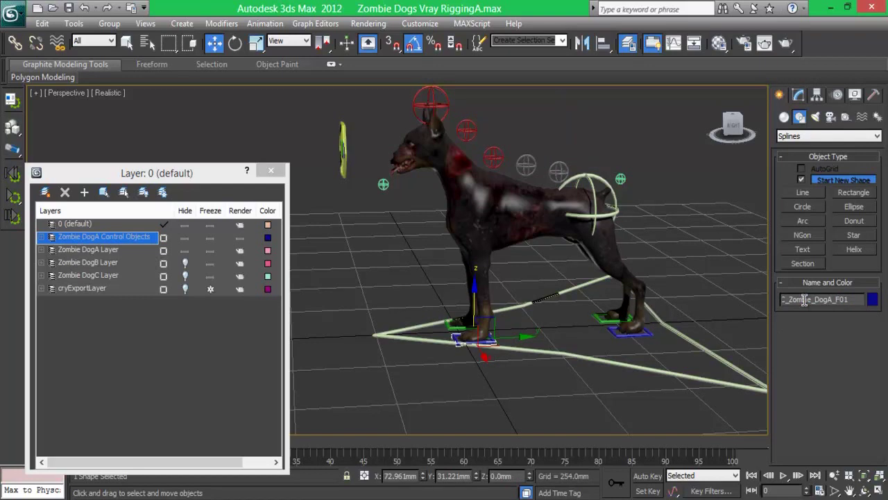
{"action": "type", "text": "Paw"}
Step: Rename the remaining paws CC_Zombie_DogA_R_L_Paw01, R_R_Paw01 and F_R_Paw01
{"action": "left_click", "coordinate": [649, 333]}
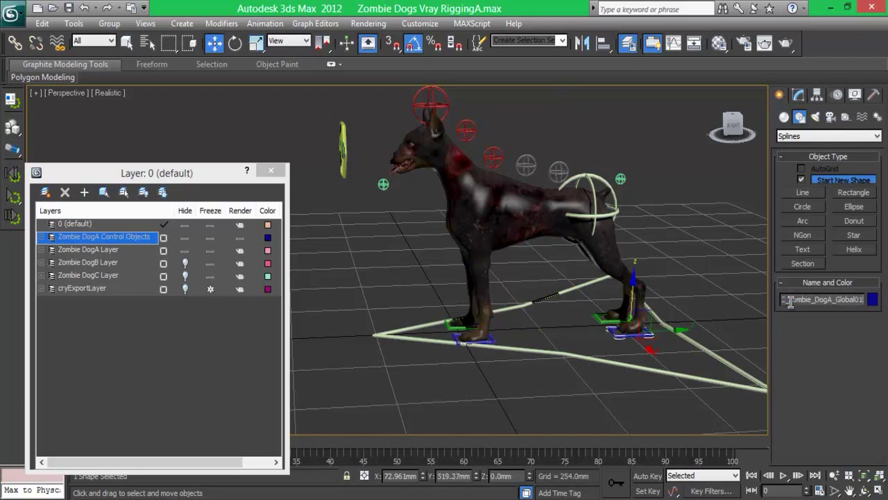
{"action": "type", "text": "aw"}
{"action": "key", "text": "Return"}
{"action": "double_click", "coordinate": [795, 300]}
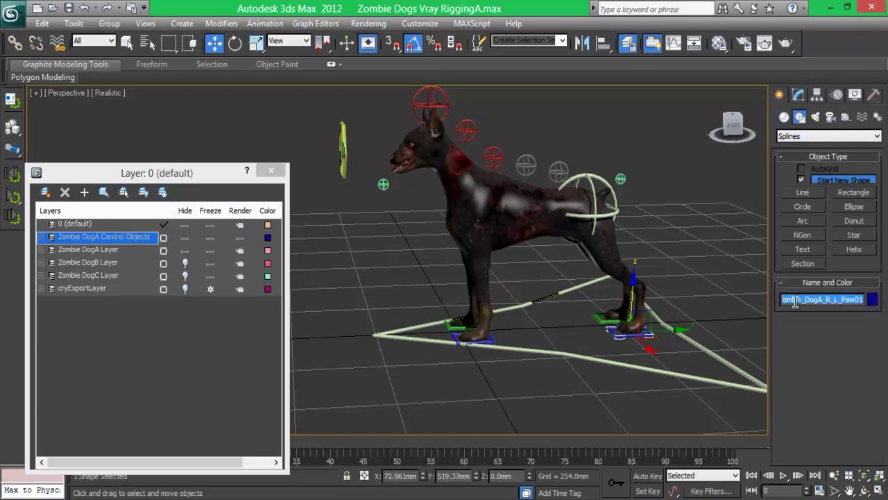
{"action": "left_click", "coordinate": [608, 319]}
{"action": "left_click", "coordinate": [836, 303]}
{"action": "left_click", "coordinate": [836, 303]}
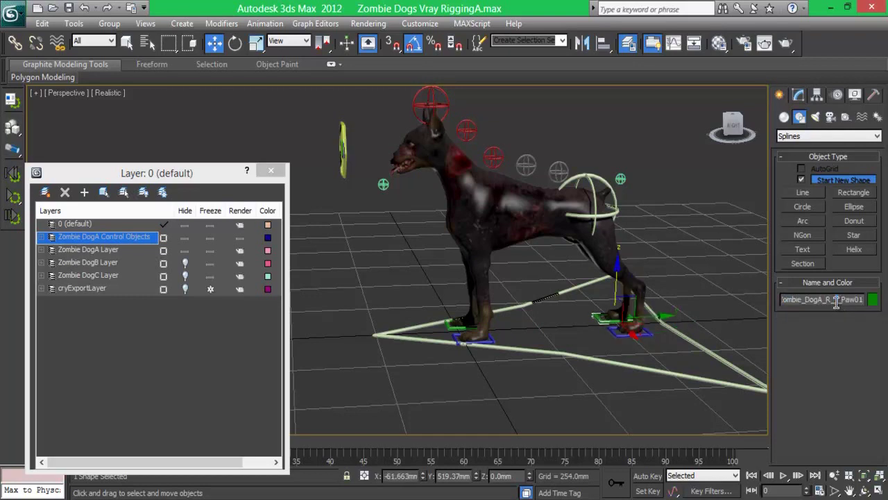
{"action": "type", "text": "R"}
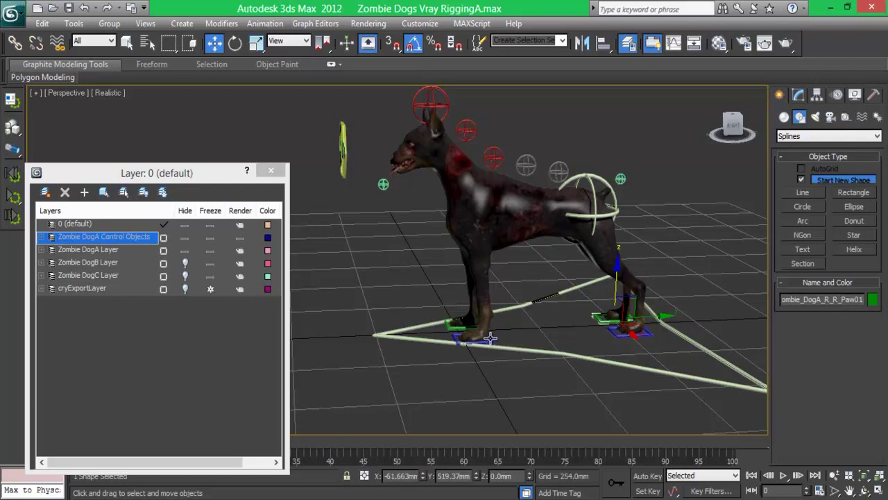
{"action": "left_click", "coordinate": [458, 328]}
{"action": "type", "text": "F"}
{"action": "left_click_drag", "start_coordinate": [834, 299], "coordinate": [838, 299]}
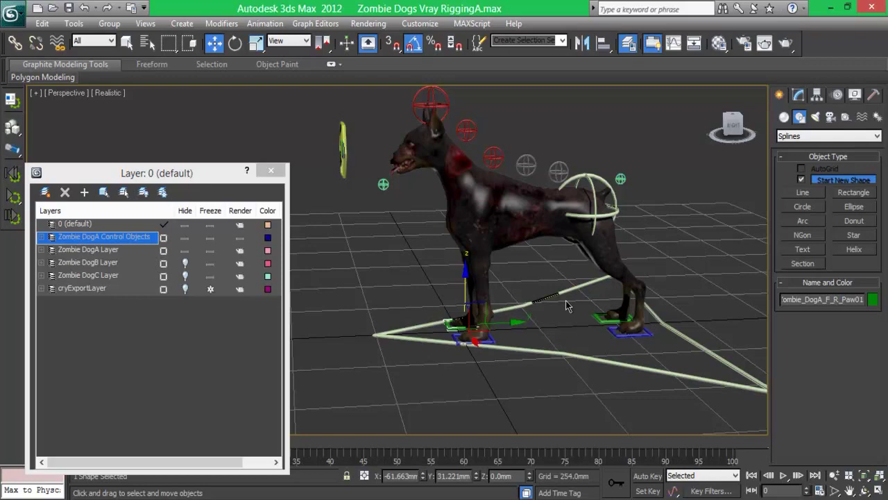
Step: Rename the eye controls CC_Zombie_DogA_R_Eye01 and L_Eye01, then list the control layer's objects
{"action": "left_click", "coordinate": [731, 117]}
{"action": "left_click", "coordinate": [385, 162]}
{"action": "left_click_drag", "start_coordinate": [834, 299], "coordinate": [855, 300]}
{"action": "type", "text": "Eye"}
{"action": "key", "text": "Return"}
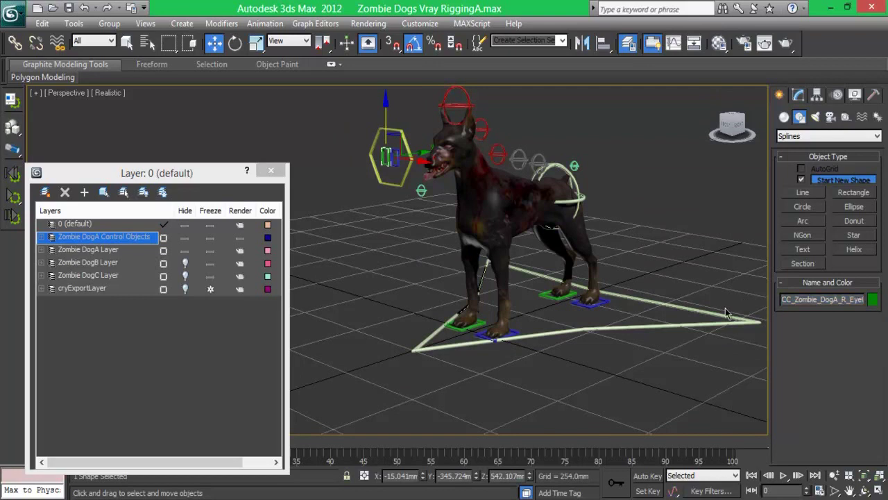
{"action": "left_click_drag", "start_coordinate": [399, 162], "coordinate": [408, 163], "text": "shift"}
{"action": "left_click", "coordinate": [825, 299]}
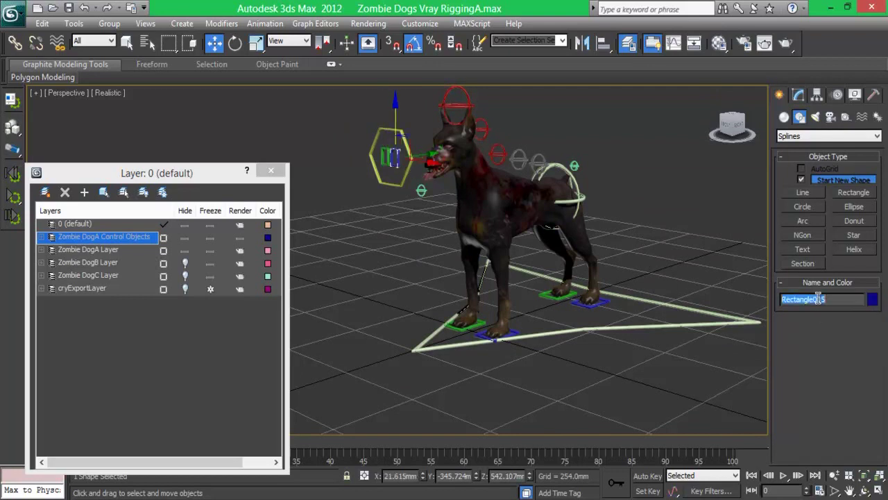
{"action": "left_click_drag", "start_coordinate": [834, 299], "coordinate": [840, 299]}
{"action": "type", "text": "L_Eye01"}
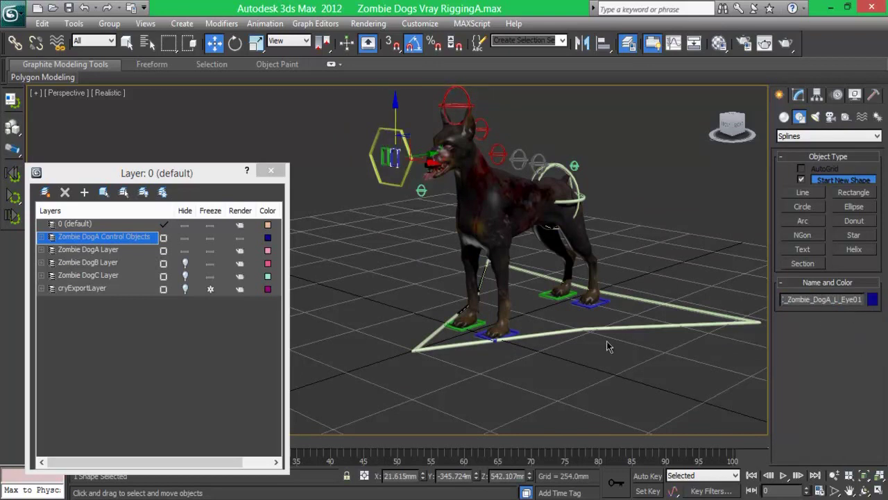
{"action": "left_click", "coordinate": [42, 237]}
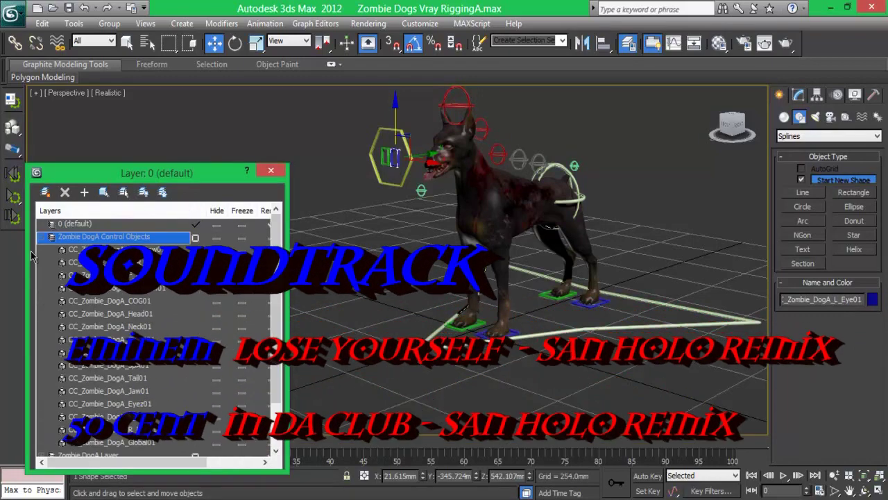
Step: Close the layer window and save the scene as Zombie Dogs Vray RiggingB.max
{"action": "left_click", "coordinate": [271, 171]}
{"action": "left_click", "coordinate": [12, 13]}
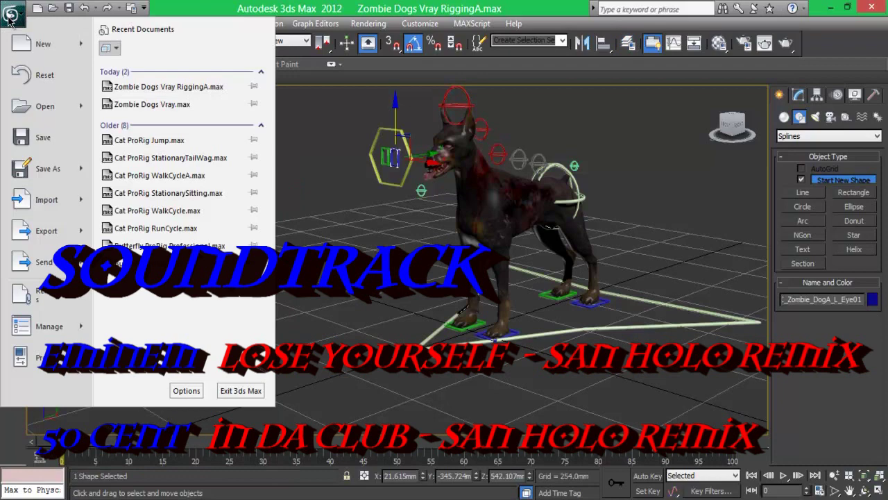
{"action": "left_click", "coordinate": [192, 84]}
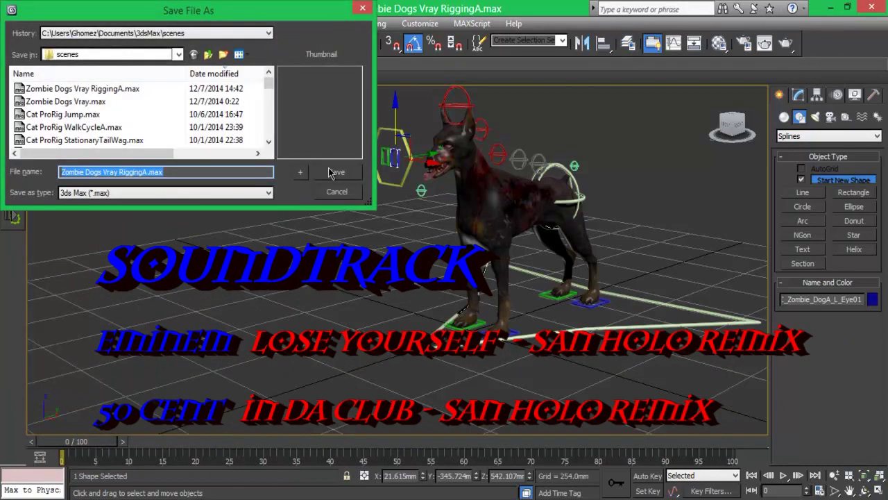
{"action": "left_click", "coordinate": [146, 173]}
{"action": "type", "text": "B"}
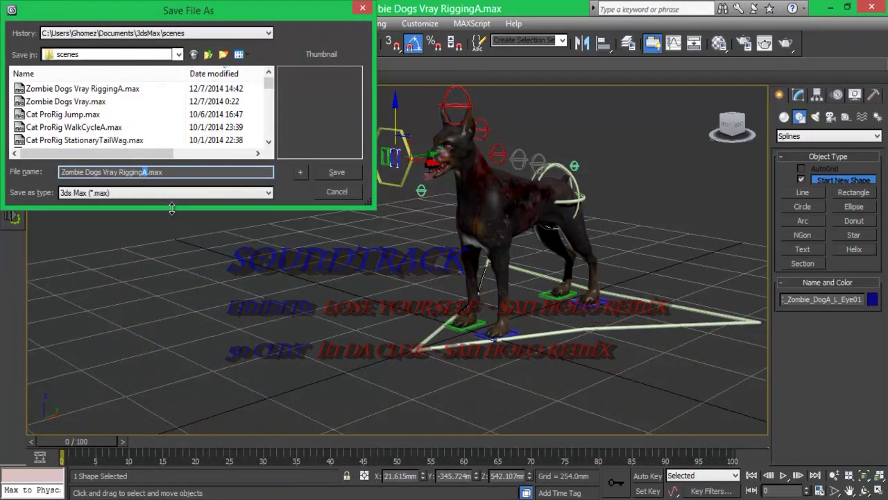
{"action": "left_click", "coordinate": [333, 175]}
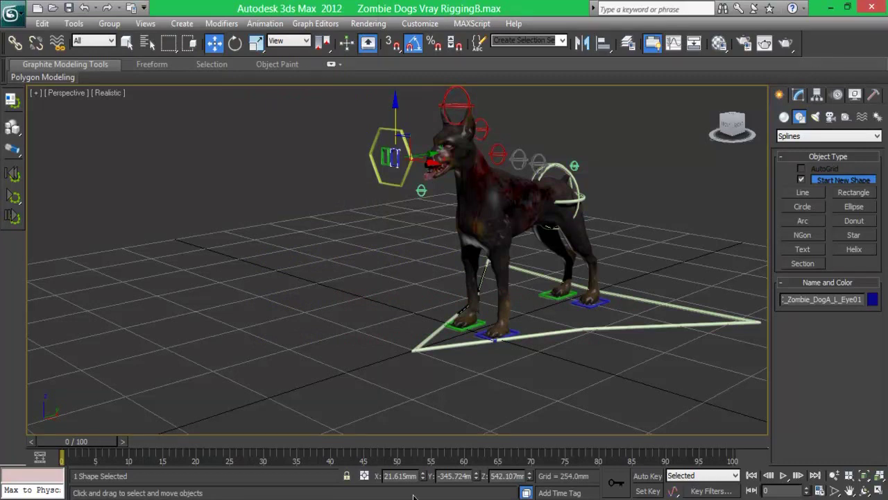